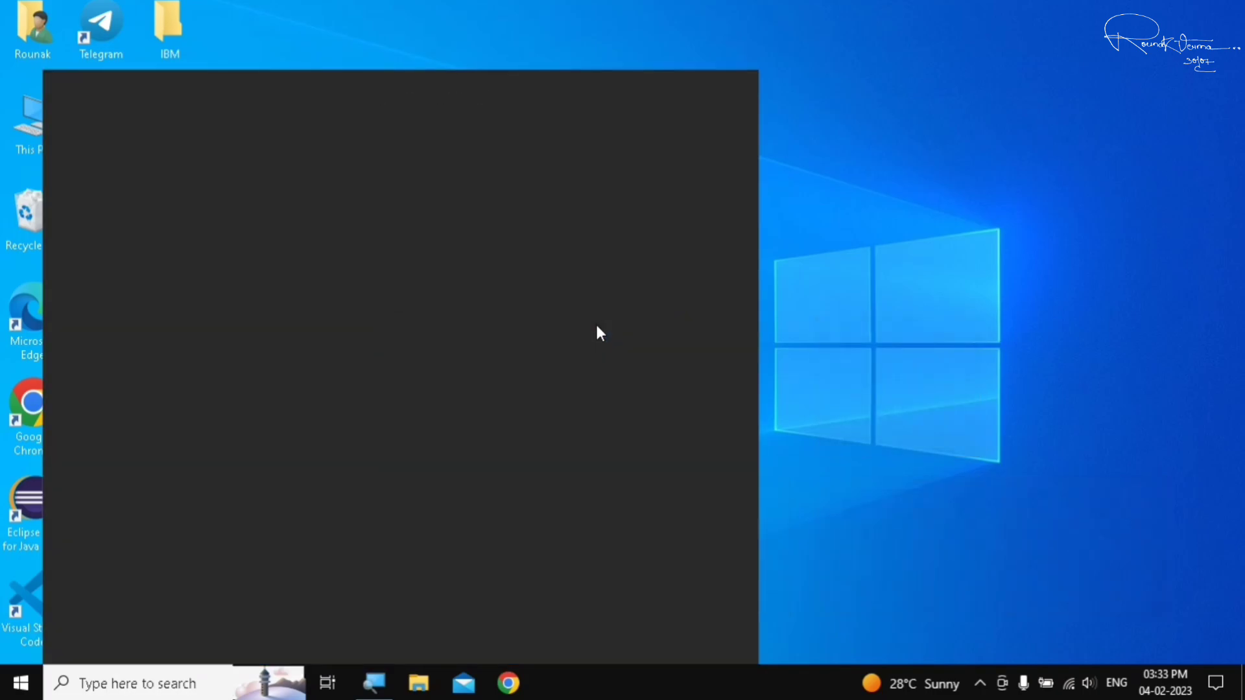
# Step: Dismiss the search panel and move the icon selection with the arrow keys to the resume folder
pyautogui.click(1013, 233)
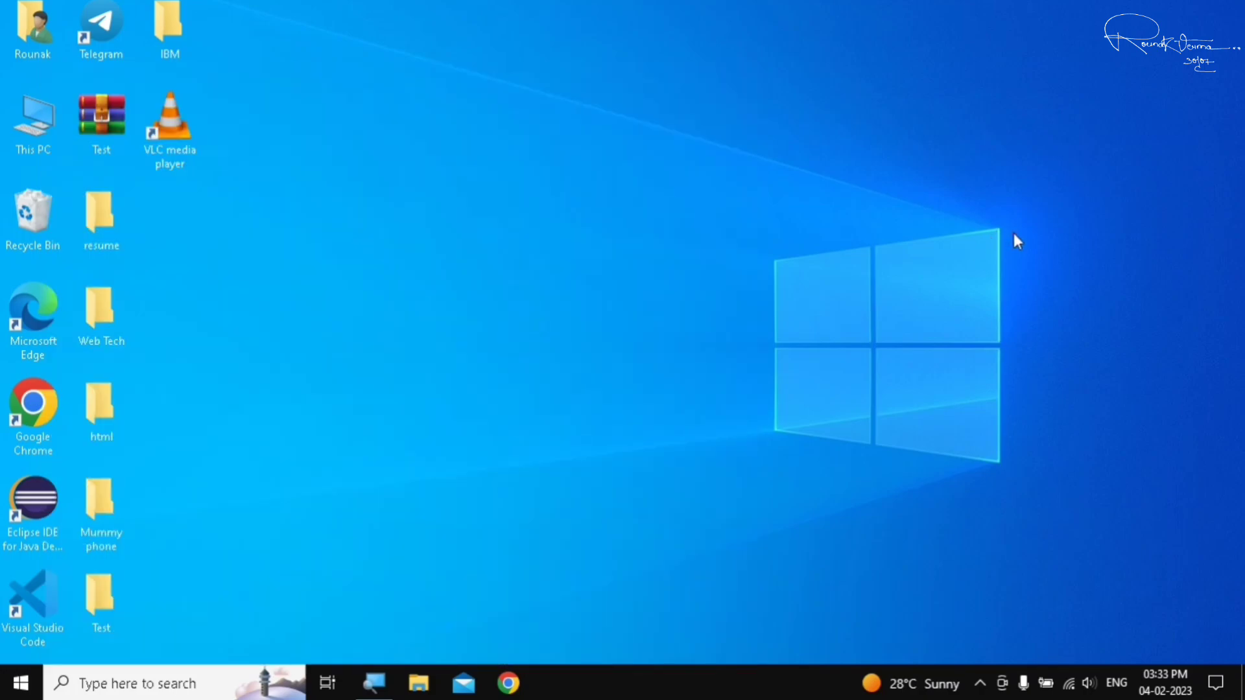
pyautogui.press('Down')
pyautogui.press('Down')
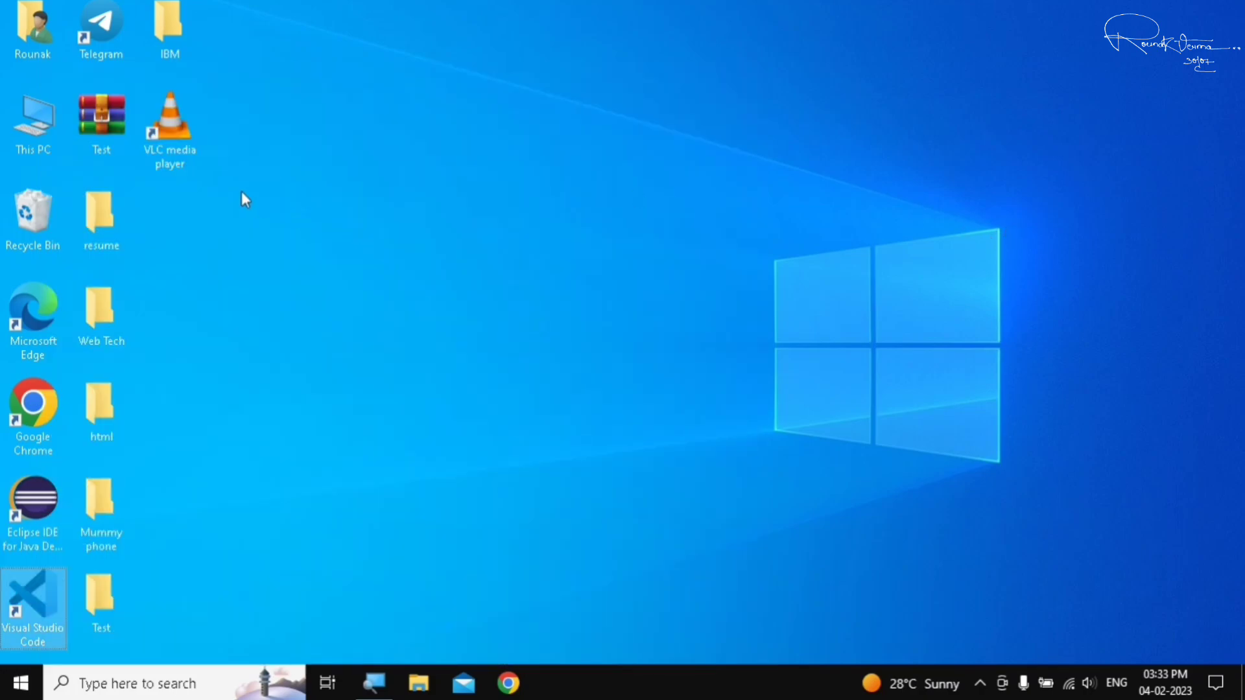
pyautogui.press('Right')
pyautogui.press('Up')
pyautogui.press('Up')
pyautogui.press('Up')
pyautogui.press('Up')
pyautogui.press('Up')
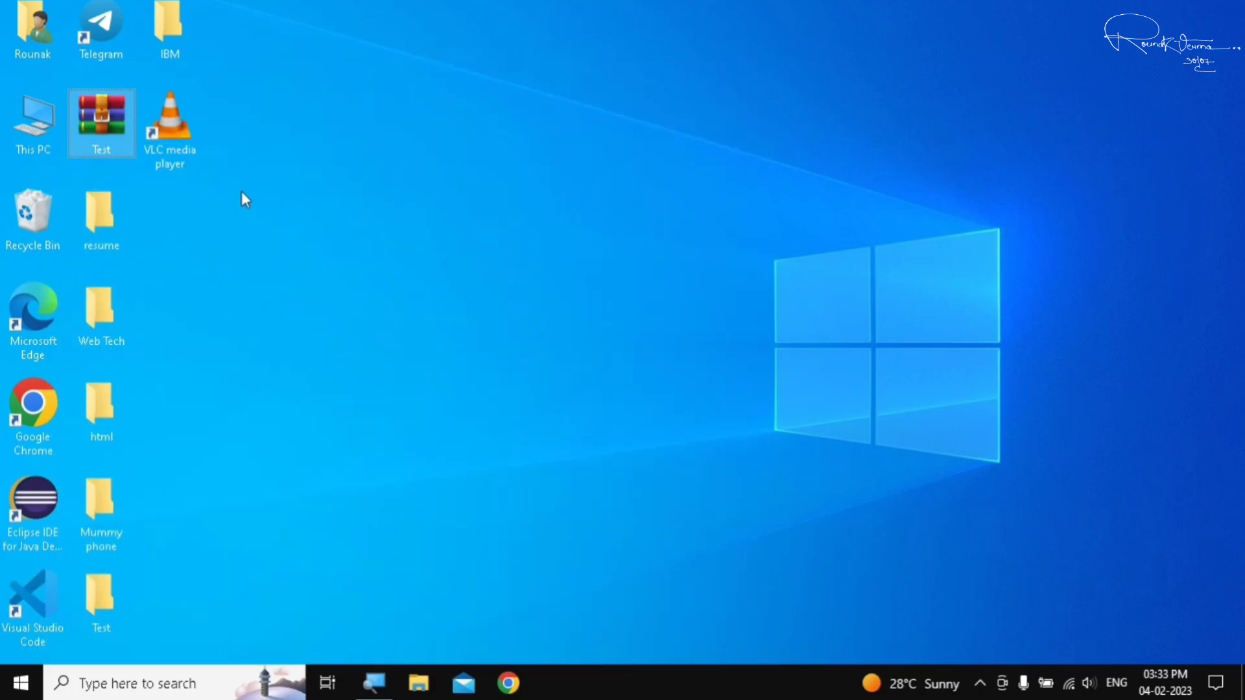
pyautogui.press('Left')
pyautogui.press('Down')
pyautogui.press('Down')
pyautogui.press('Right')
pyautogui.press('Down')
pyautogui.press('Down')
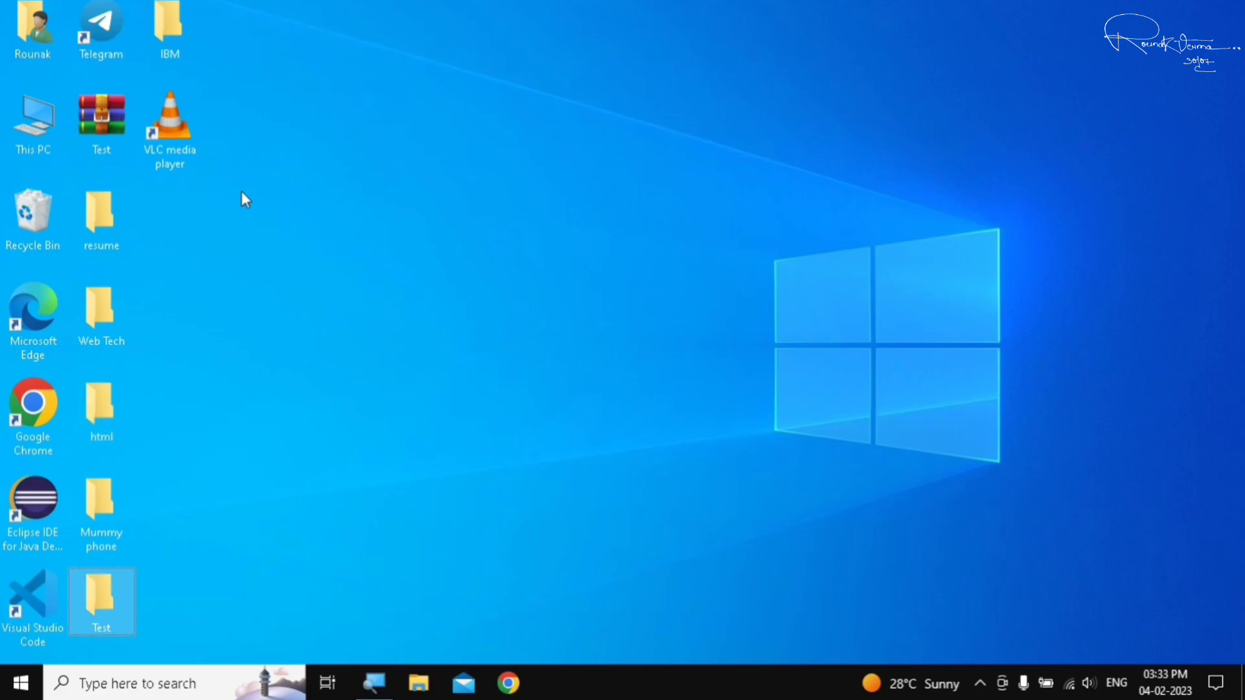
pyautogui.press('Left')
pyautogui.press('Up')
pyautogui.press('Up')
pyautogui.press('Up')
pyautogui.press('Up')
pyautogui.press('Up')
pyautogui.press('Up')
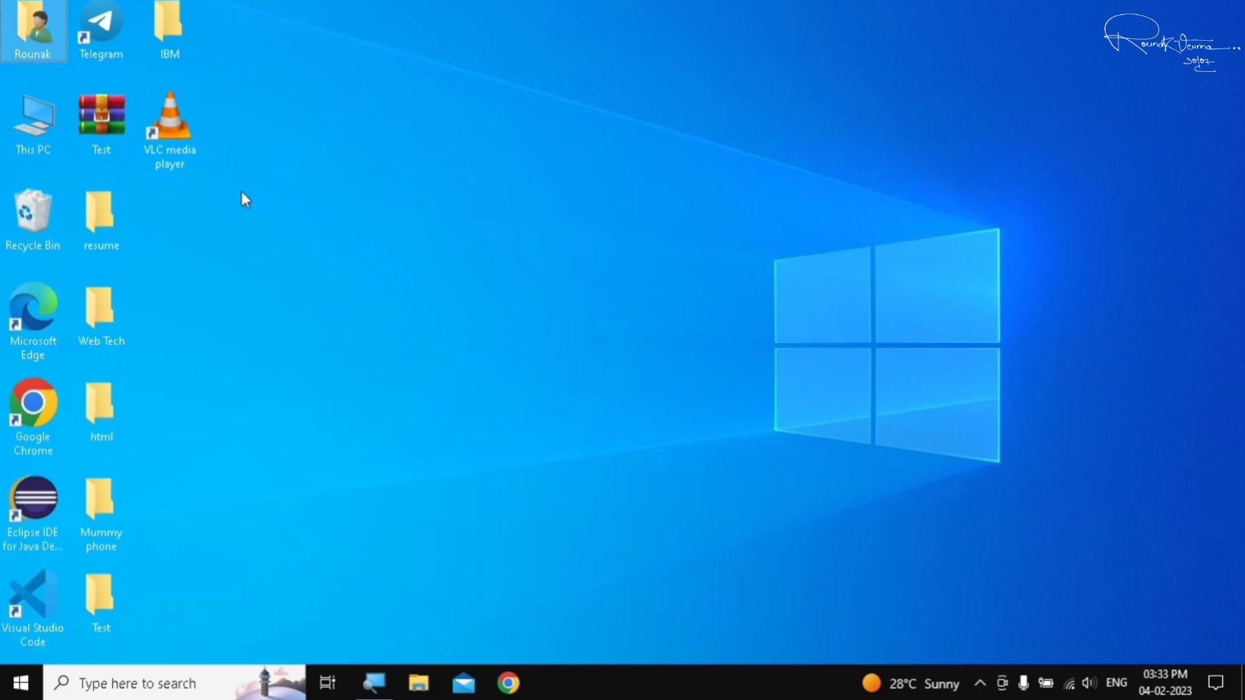
pyautogui.press('Down')
pyautogui.press('Right')
pyautogui.press('Down')
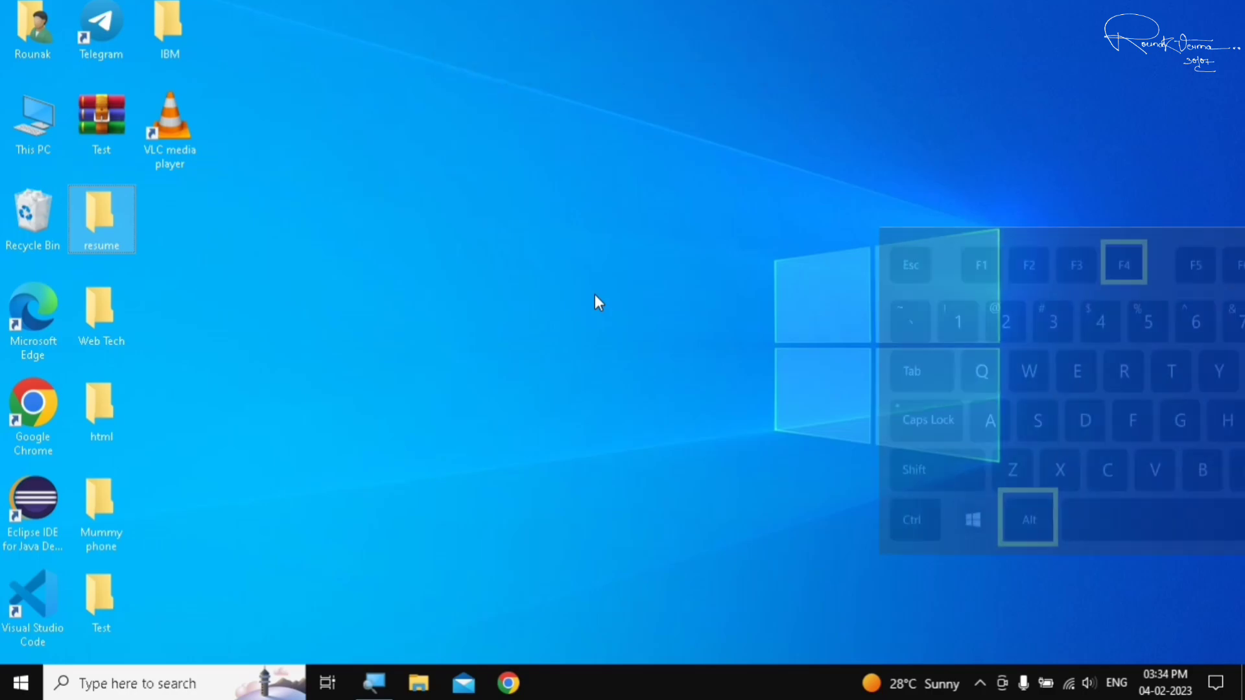
# Step: Choose Restart in the Shut Down Windows dialog and confirm with OK
pyautogui.hotkey('alt', 'F4')
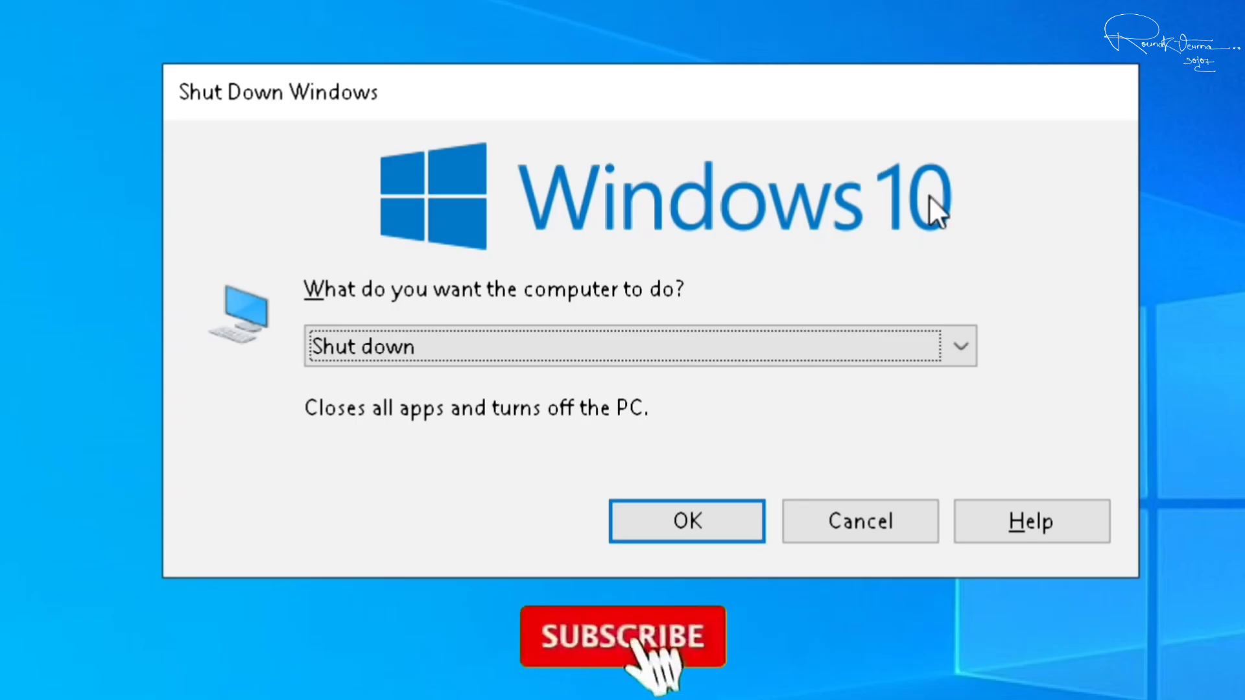
pyautogui.click(973, 353)
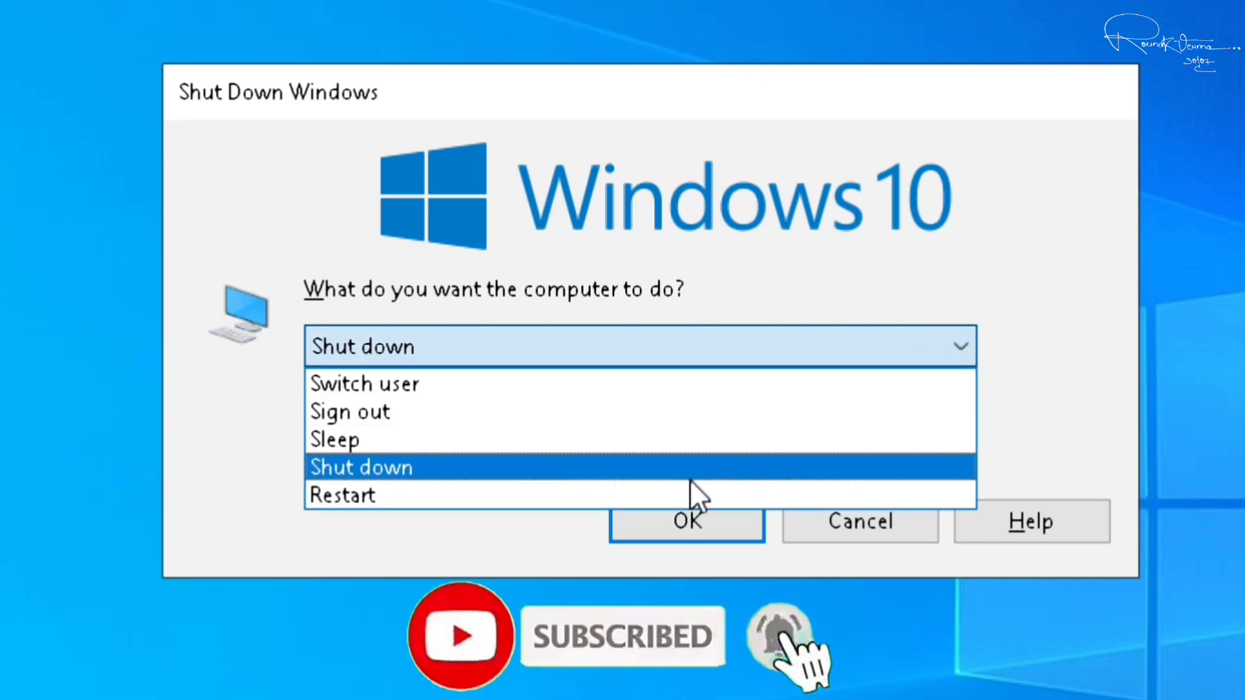
pyautogui.click(677, 494)
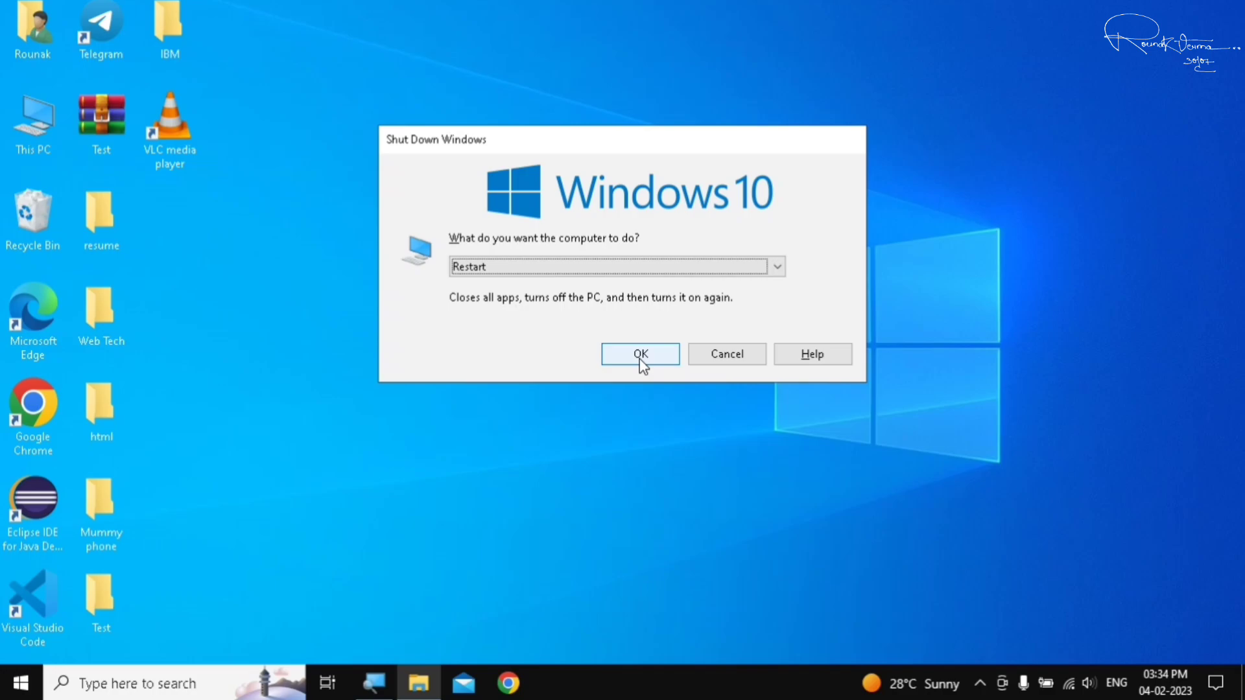
pyautogui.click(721, 354)
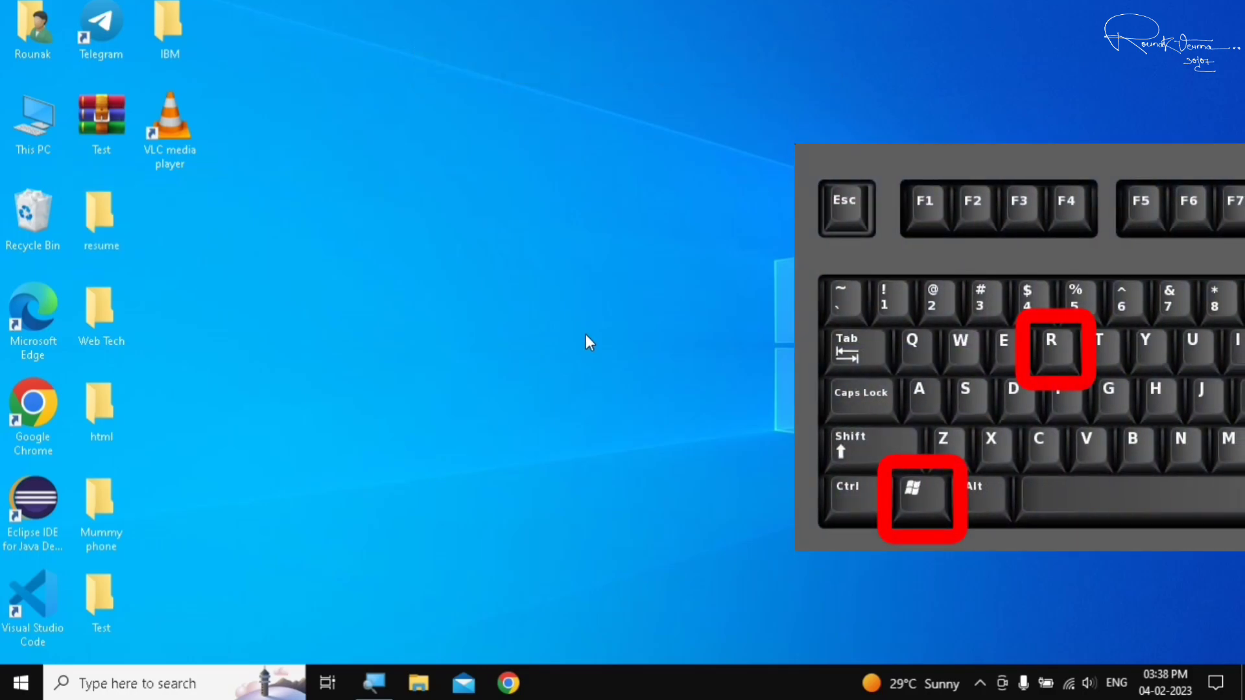
# Step: Run devmgmt.msc from the centred Run dialog to open Device Manager
pyautogui.press('super+r')
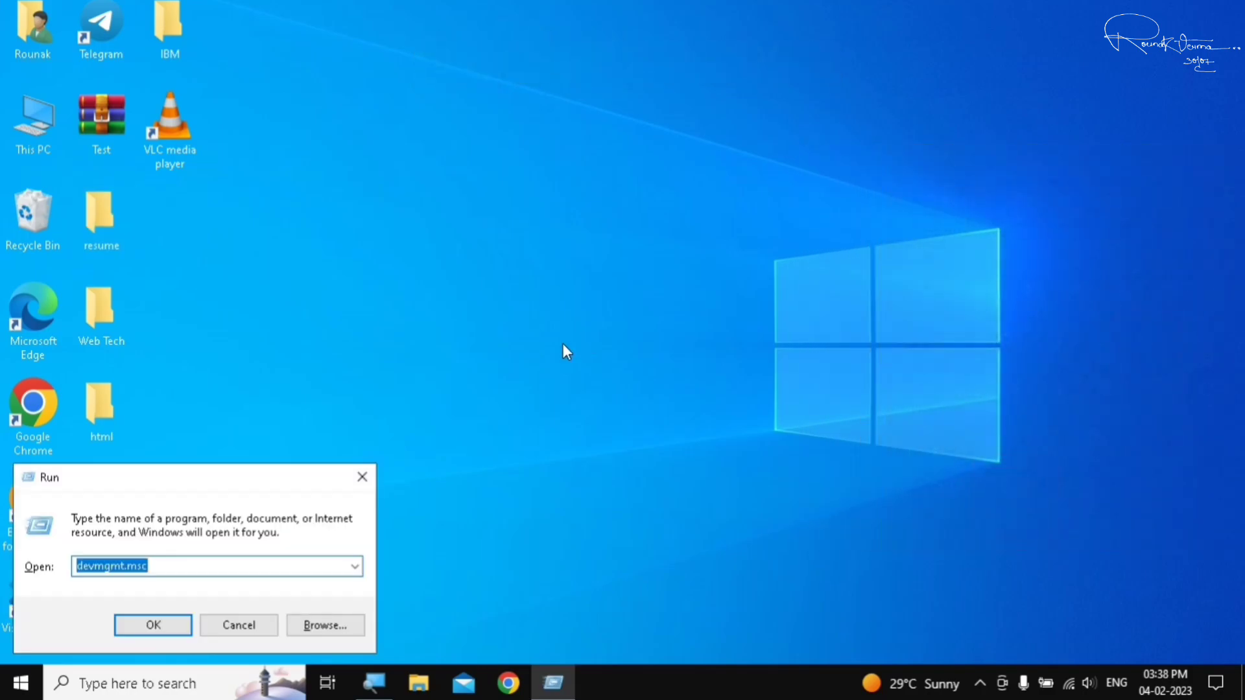
pyautogui.moveTo(208, 481); pyautogui.dragTo(637, 234)
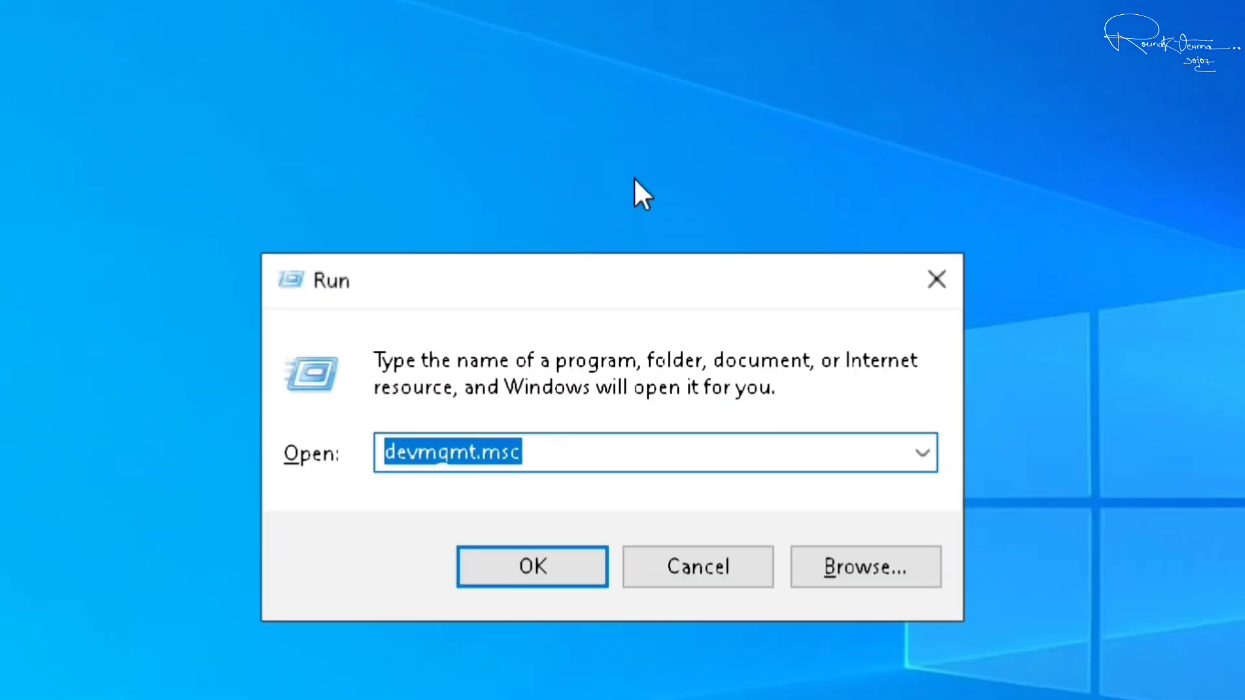
pyautogui.click(542, 455)
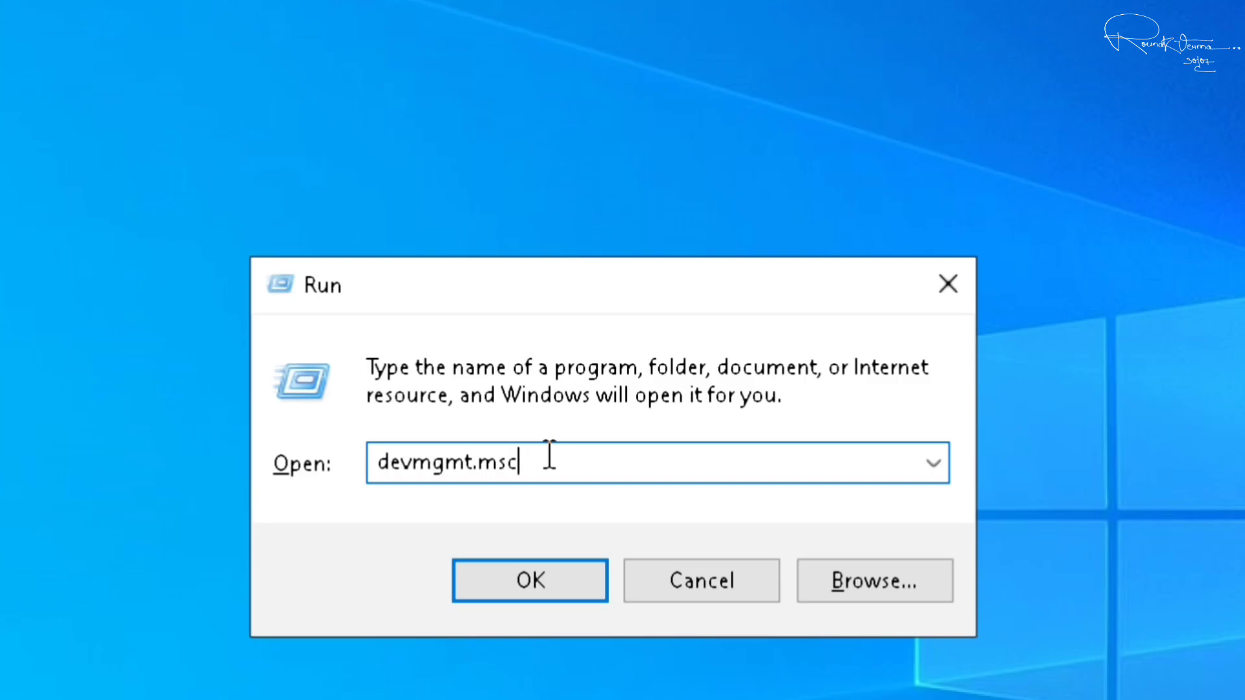
pyautogui.click(534, 585)
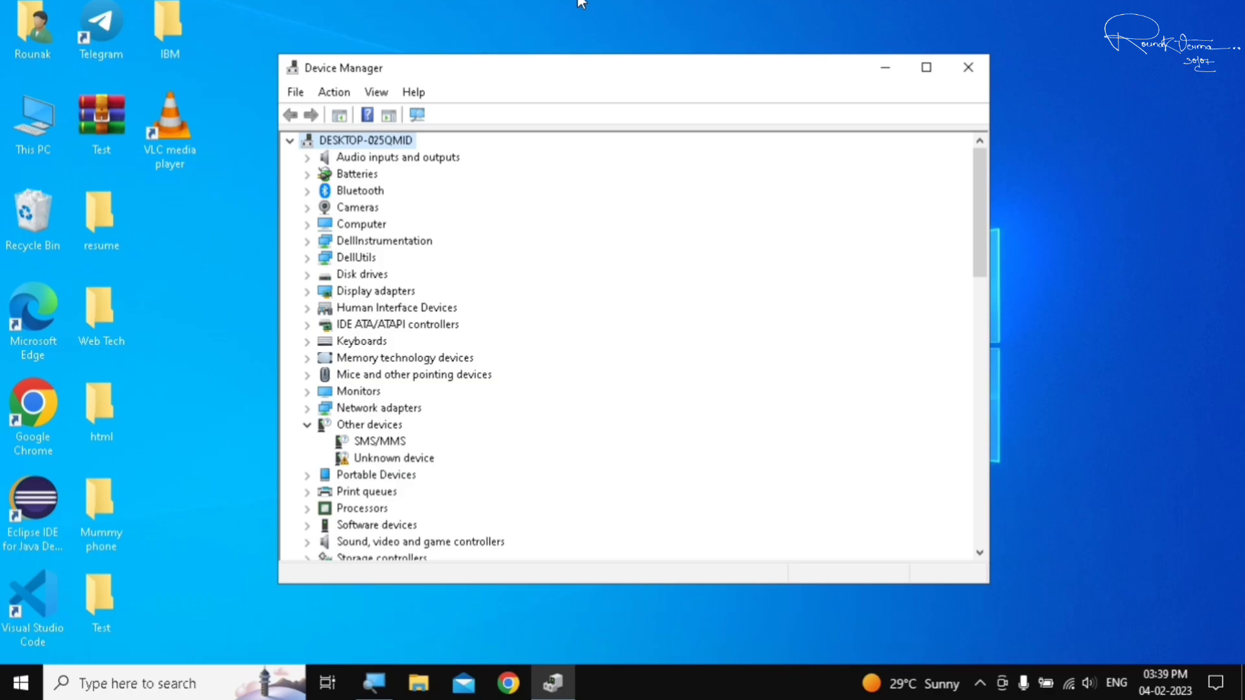
# Step: Expand Mice and other pointing devices and bring up the PS/2 Compatible Mouse context menu
pyautogui.press('Down')
pyautogui.press('Down')
pyautogui.press('Down')
pyautogui.press('Down')
pyautogui.press('Down')
pyautogui.press('Down')
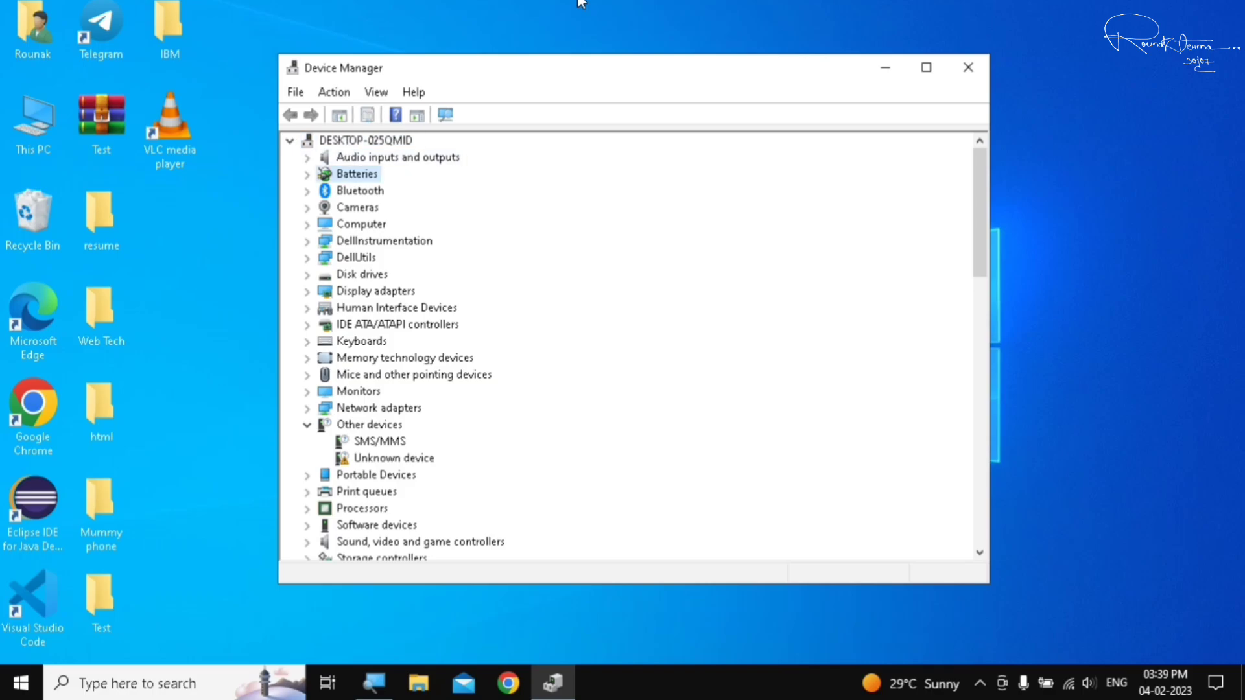
pyautogui.press('Down')
pyautogui.press('Down')
pyautogui.press('Down')
pyautogui.press('Down')
pyautogui.press('Down')
pyautogui.press('Down')
pyautogui.press('Down')
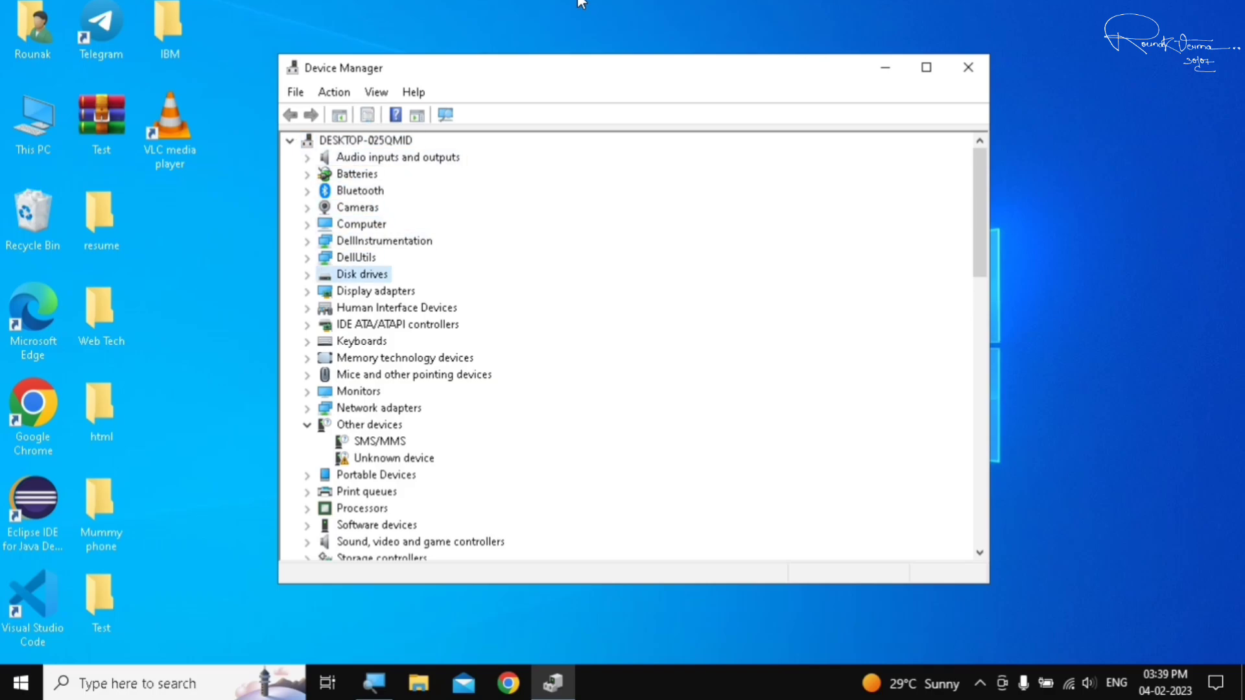
pyautogui.press('Down')
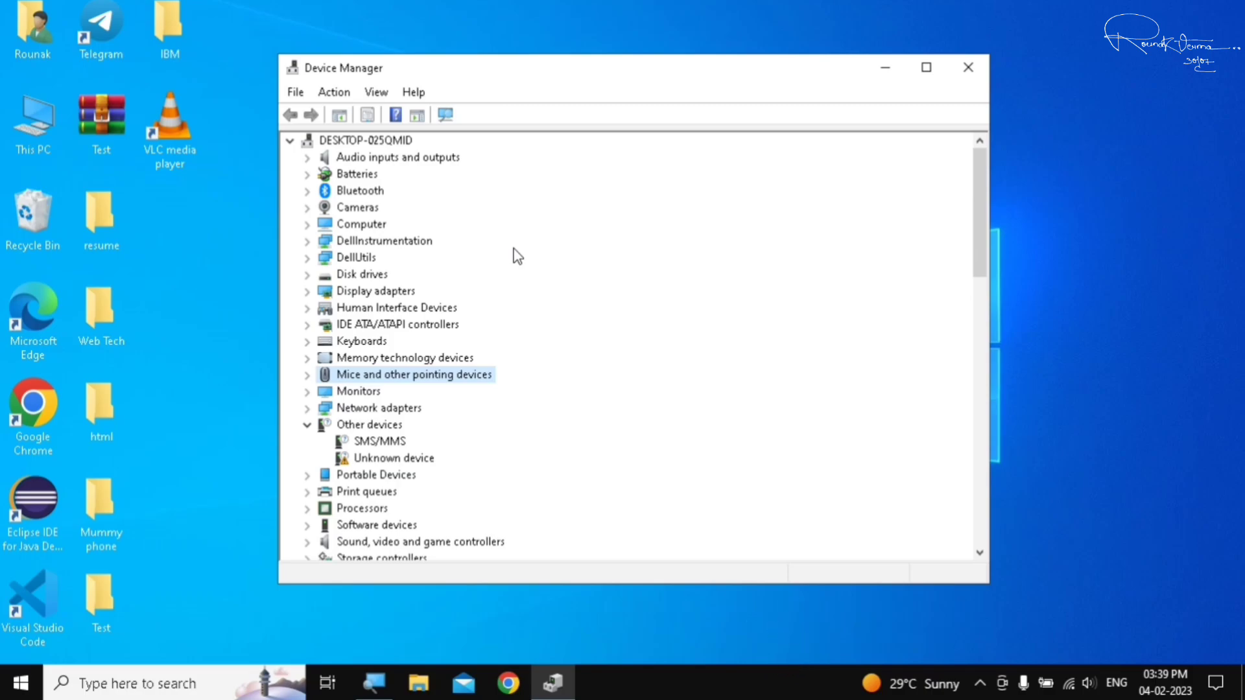
pyautogui.press('Right')
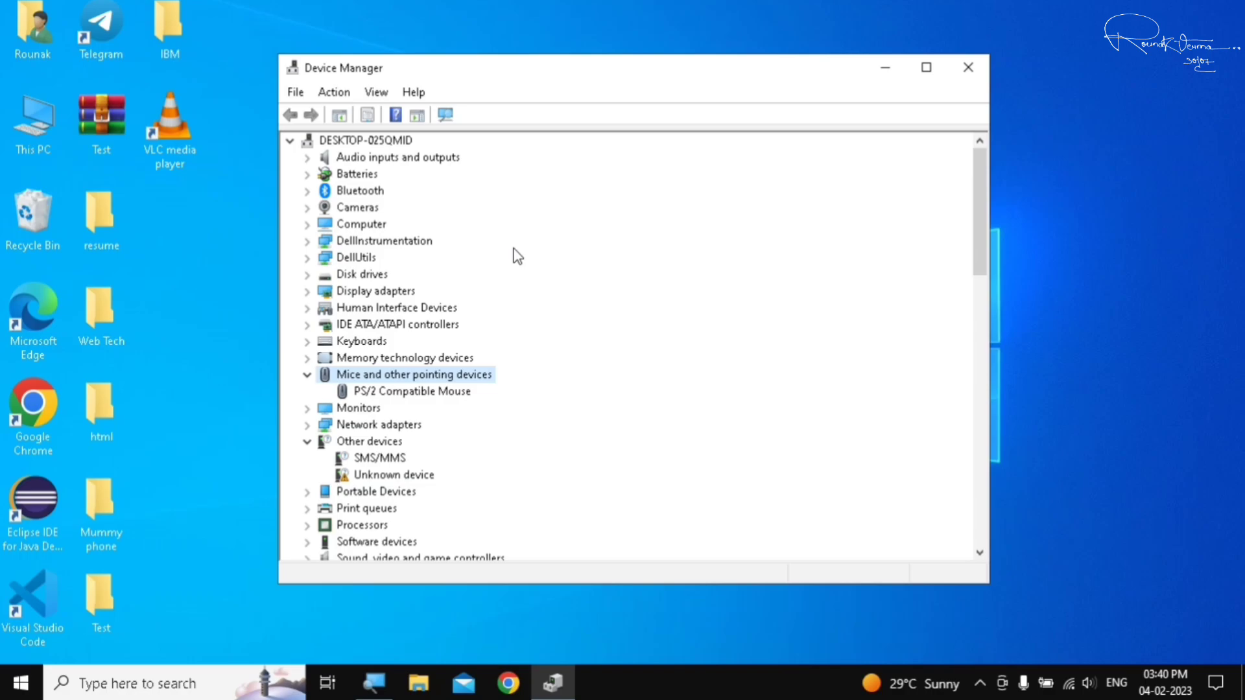
pyautogui.press('Down')
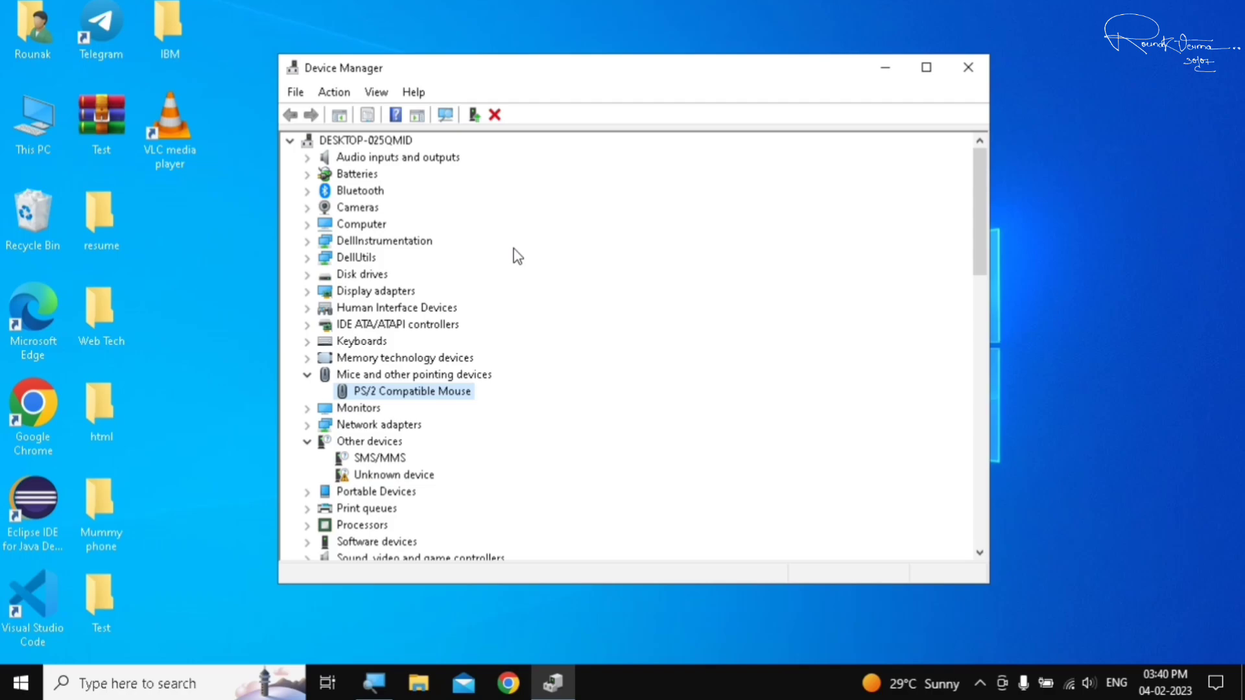
pyautogui.hotkey('shift', 'F10')
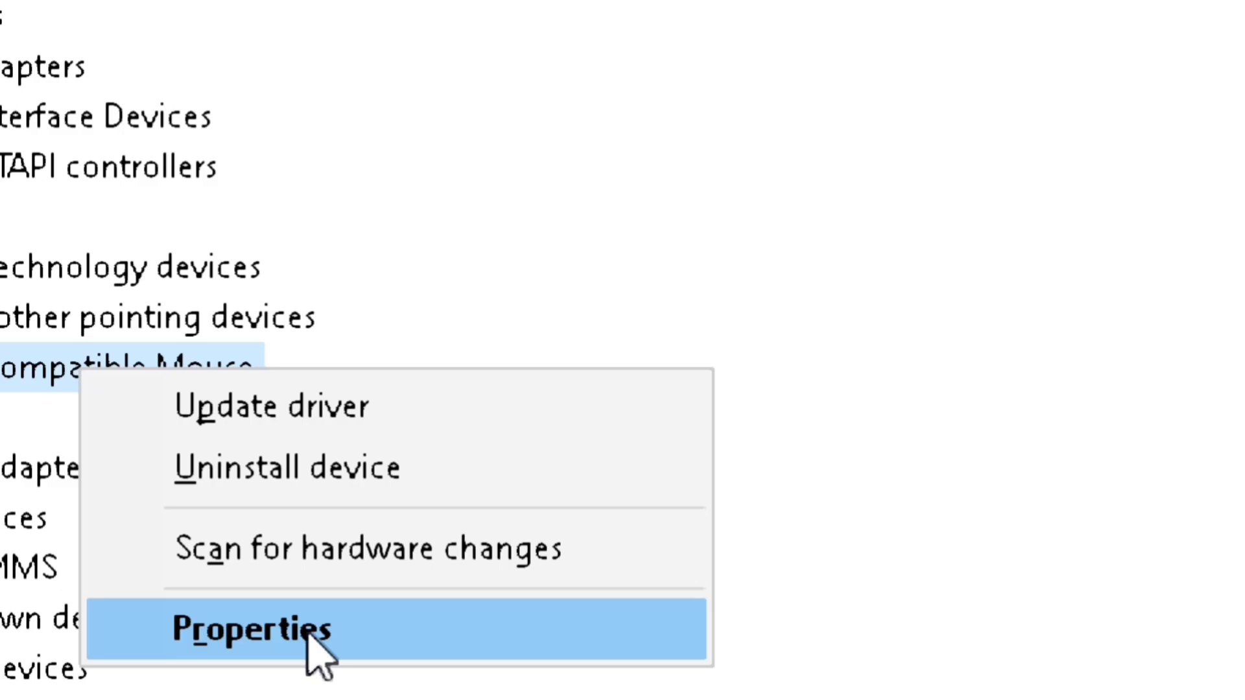
# Step: Open the PS/2 Compatible Mouse properties, review its Driver page, and close it with OK
pyautogui.press('Down')
pyautogui.press('Down')
pyautogui.press('Down')
pyautogui.press('Down')
pyautogui.click(309, 632)
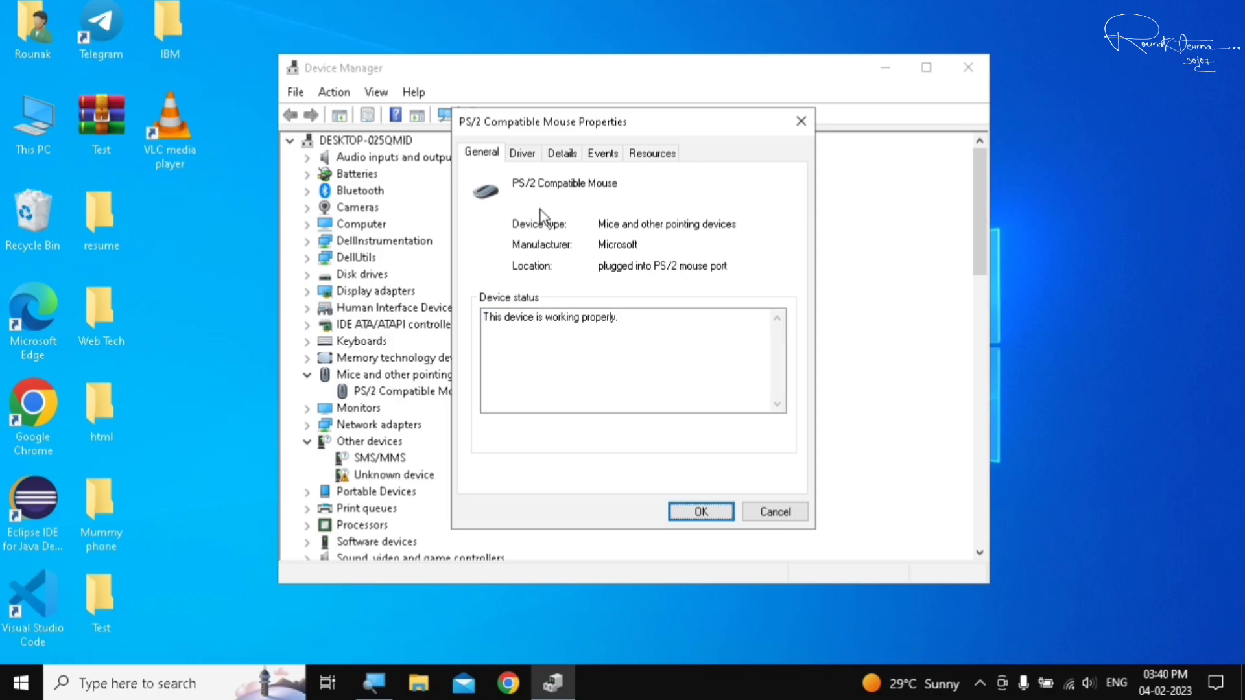
pyautogui.press('Tab')
pyautogui.press('Tab')
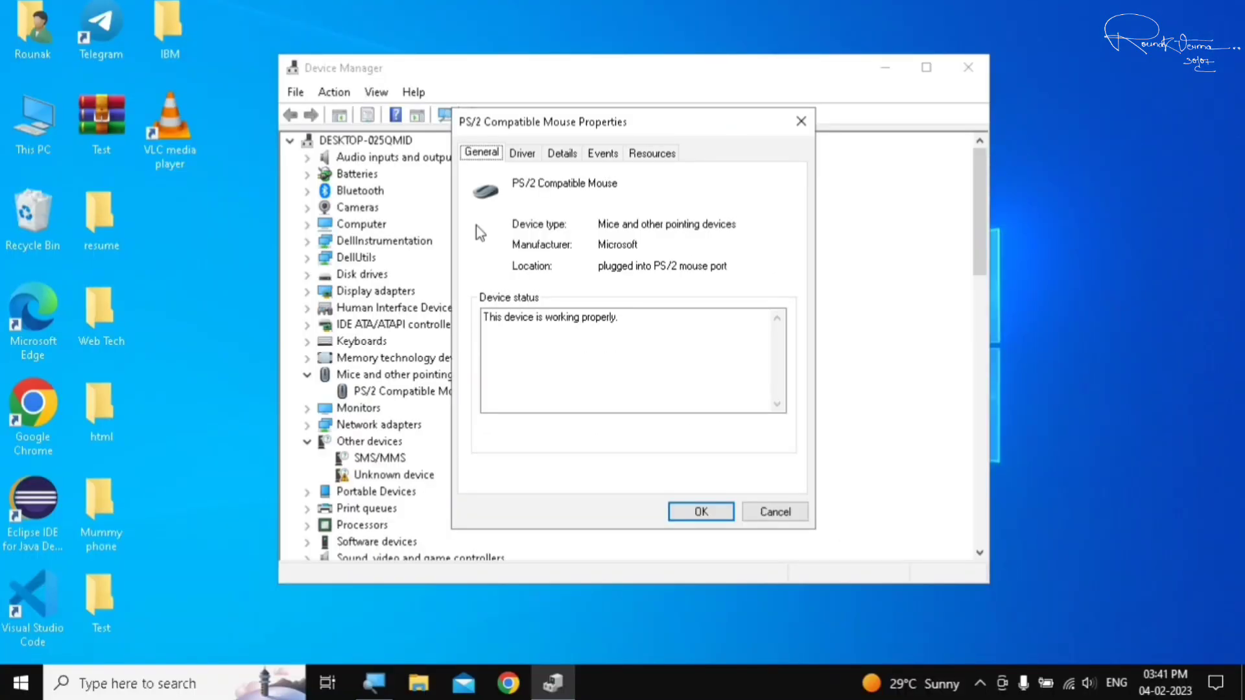
pyautogui.hotkey('ctrl', 'Tab')
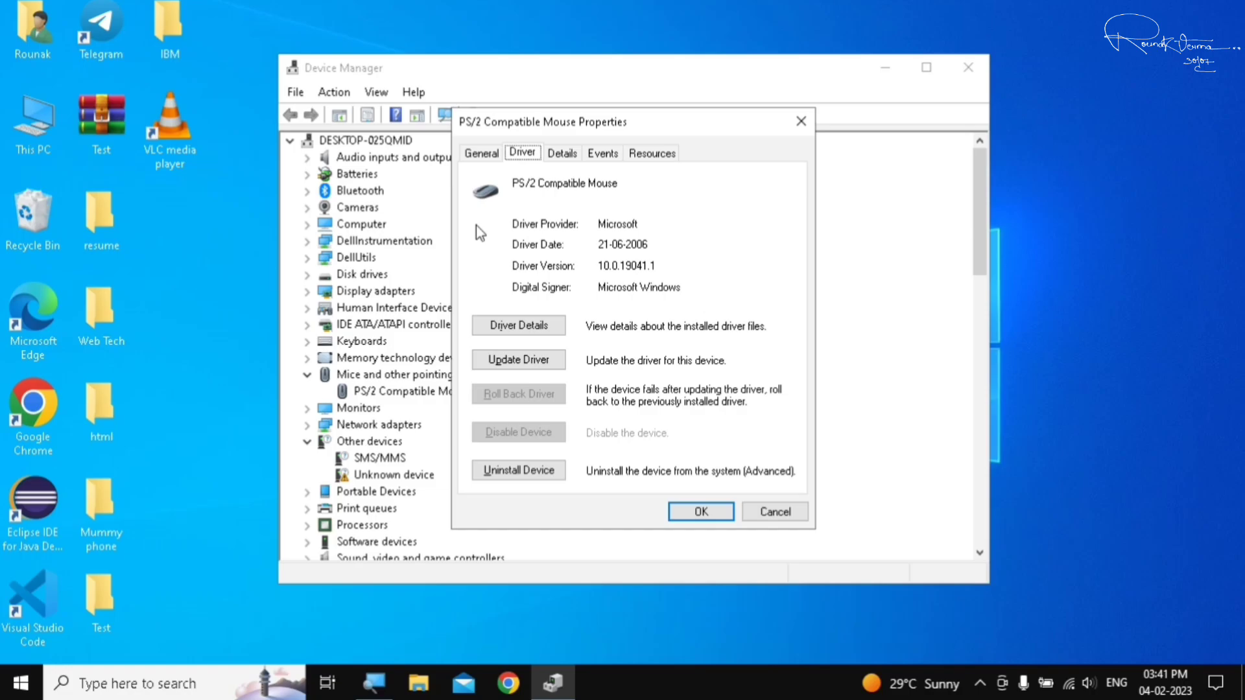
pyautogui.press('Tab')
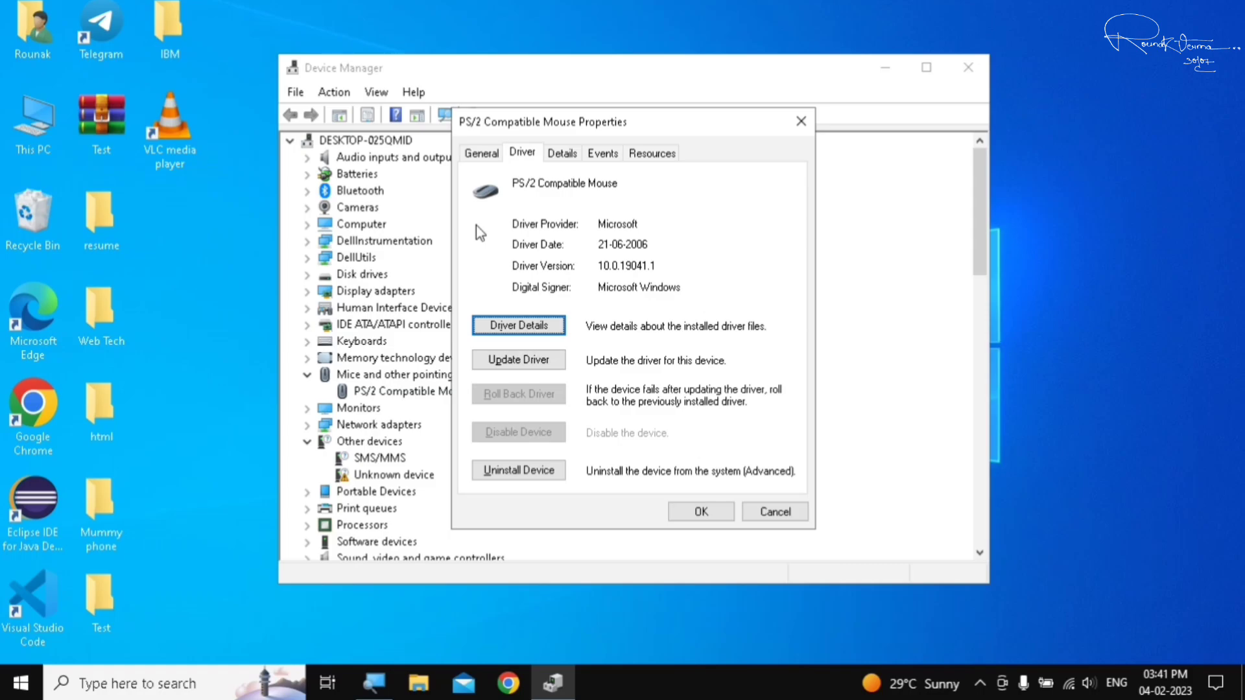
pyautogui.press('Tab')
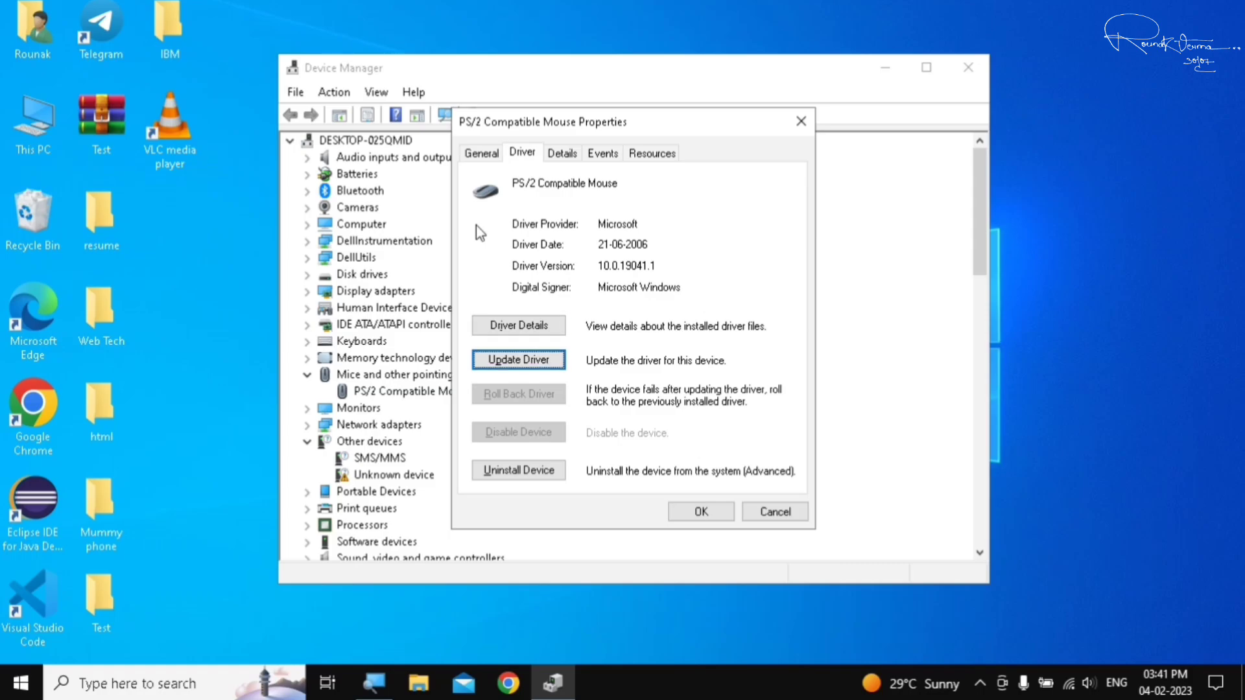
pyautogui.press('Tab')
pyautogui.press('Tab')
pyautogui.press('Tab')
pyautogui.press('Tab')
pyautogui.press('Tab')
pyautogui.press('Tab')
pyautogui.click(697, 512)
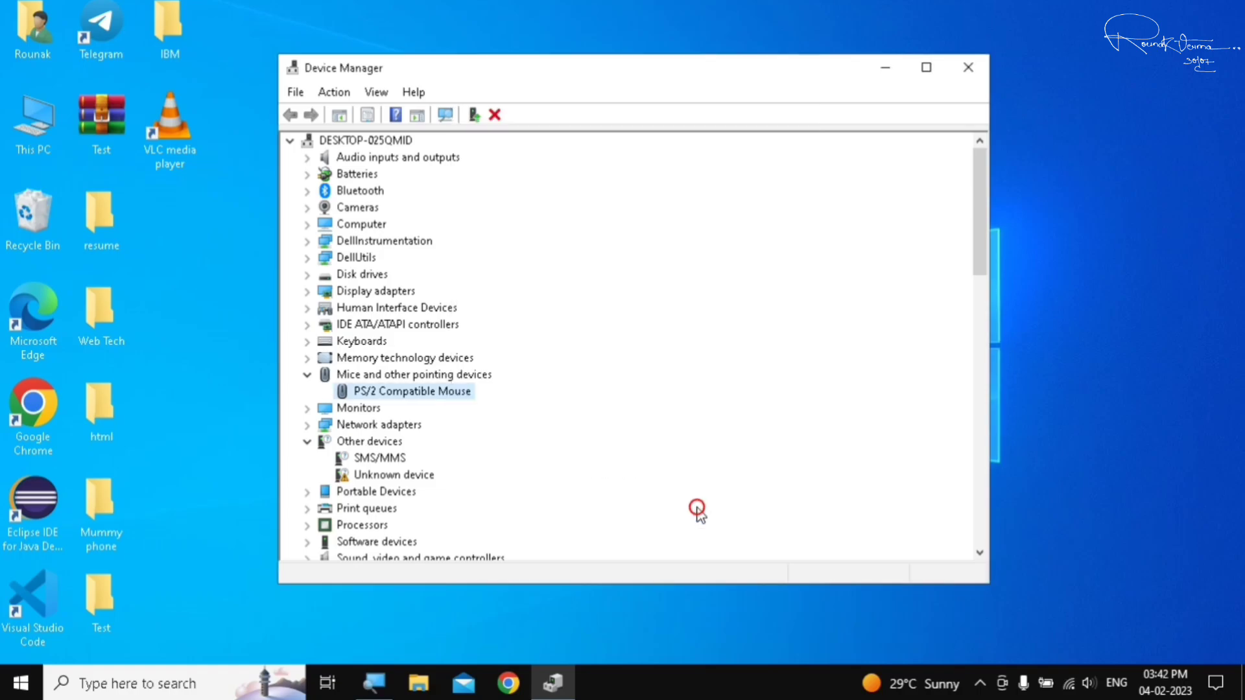
# Step: Reopen Device Manager via devmgmt.msc and right-click PS/2 Compatible Mouse under the expanded mice category
pyautogui.click(968, 67)
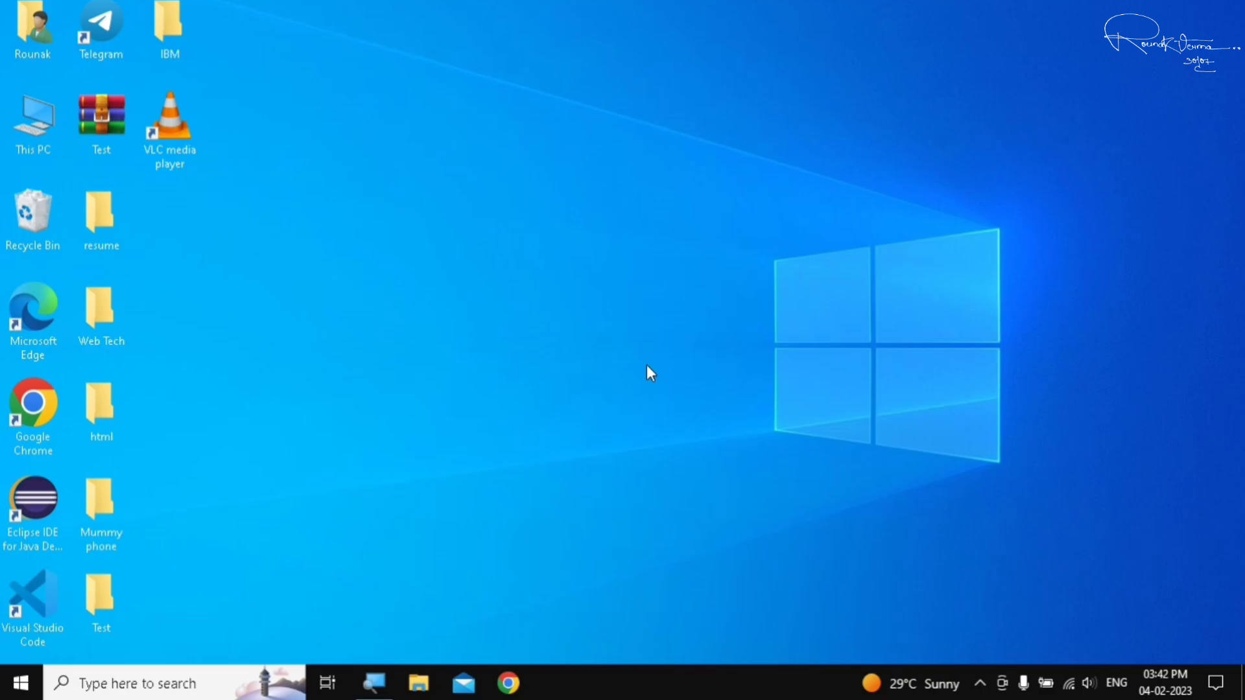
pyautogui.press('super+r')
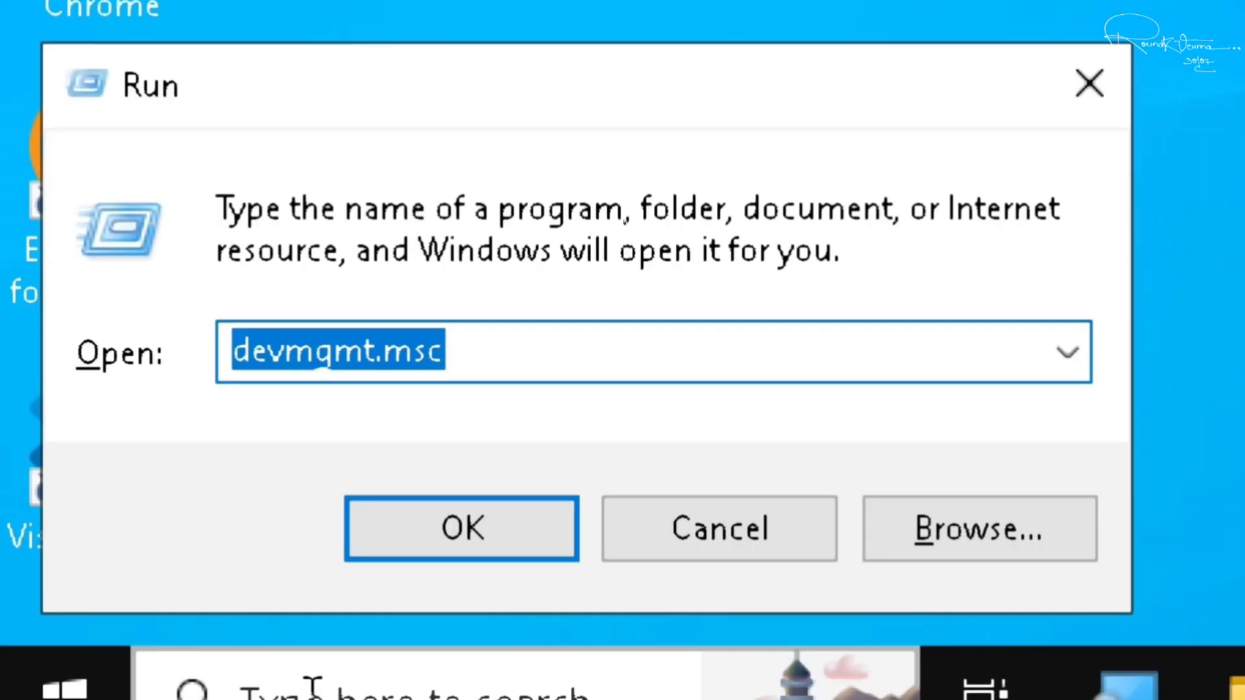
pyautogui.click(507, 535)
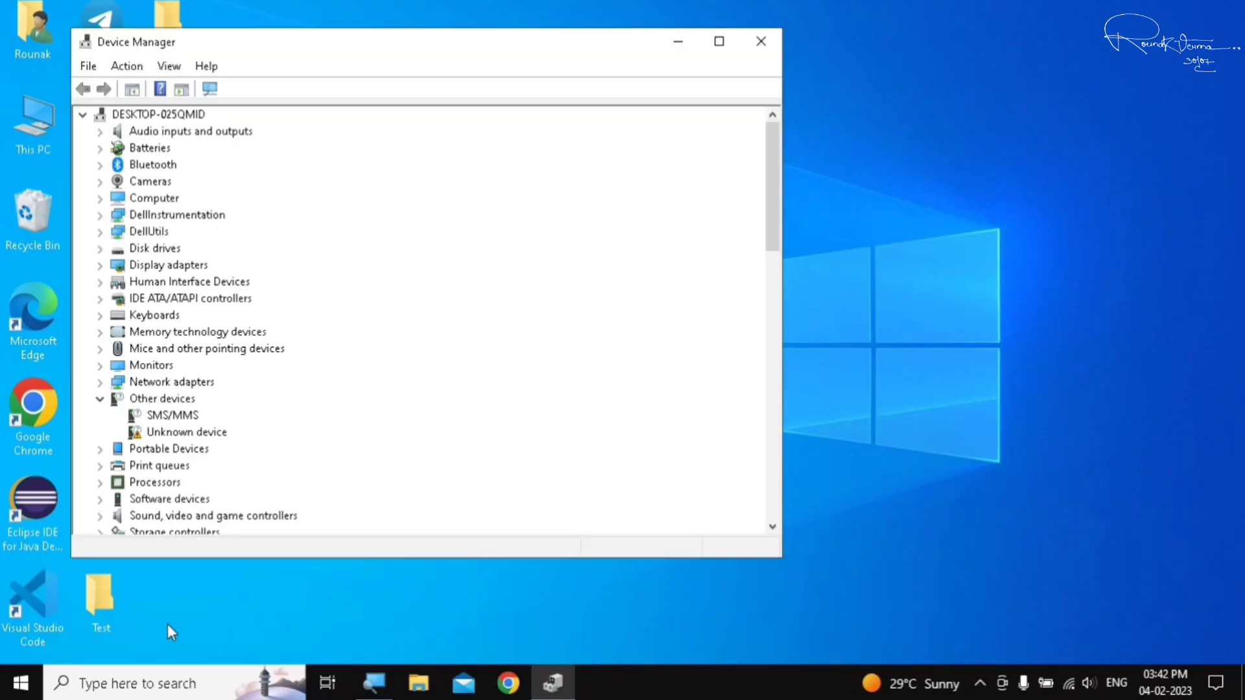
pyautogui.moveTo(345, 41); pyautogui.dragTo(577, 51)
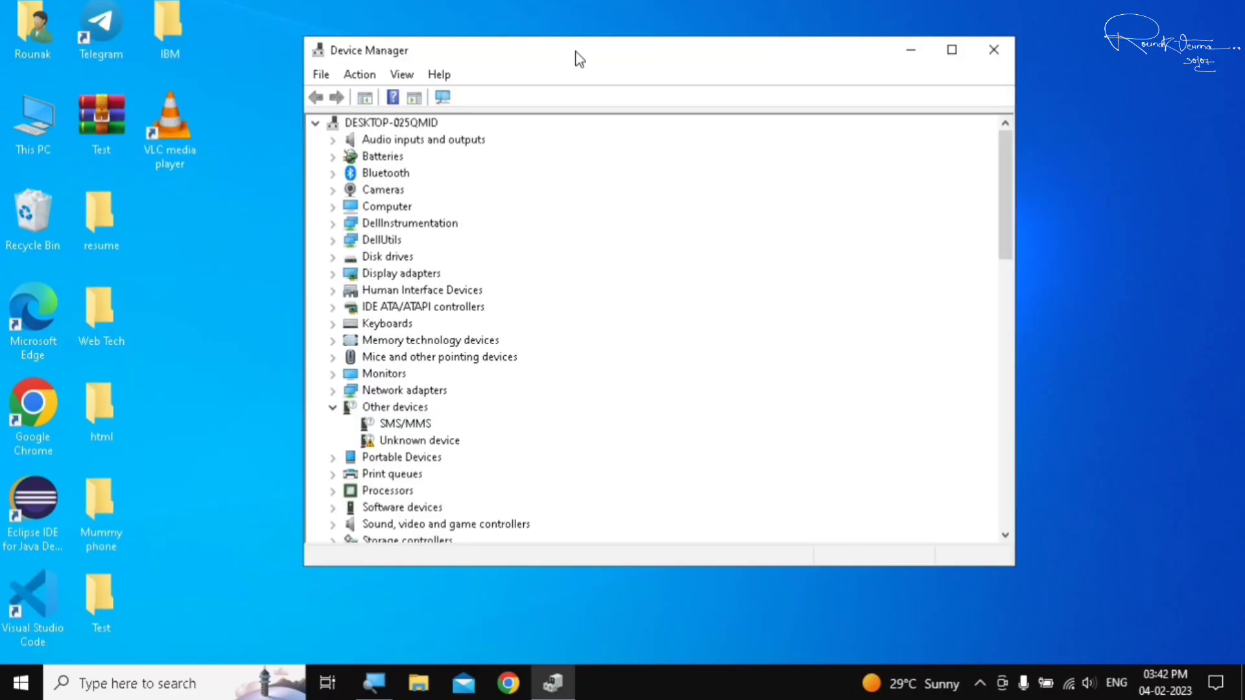
pyautogui.click(333, 357)
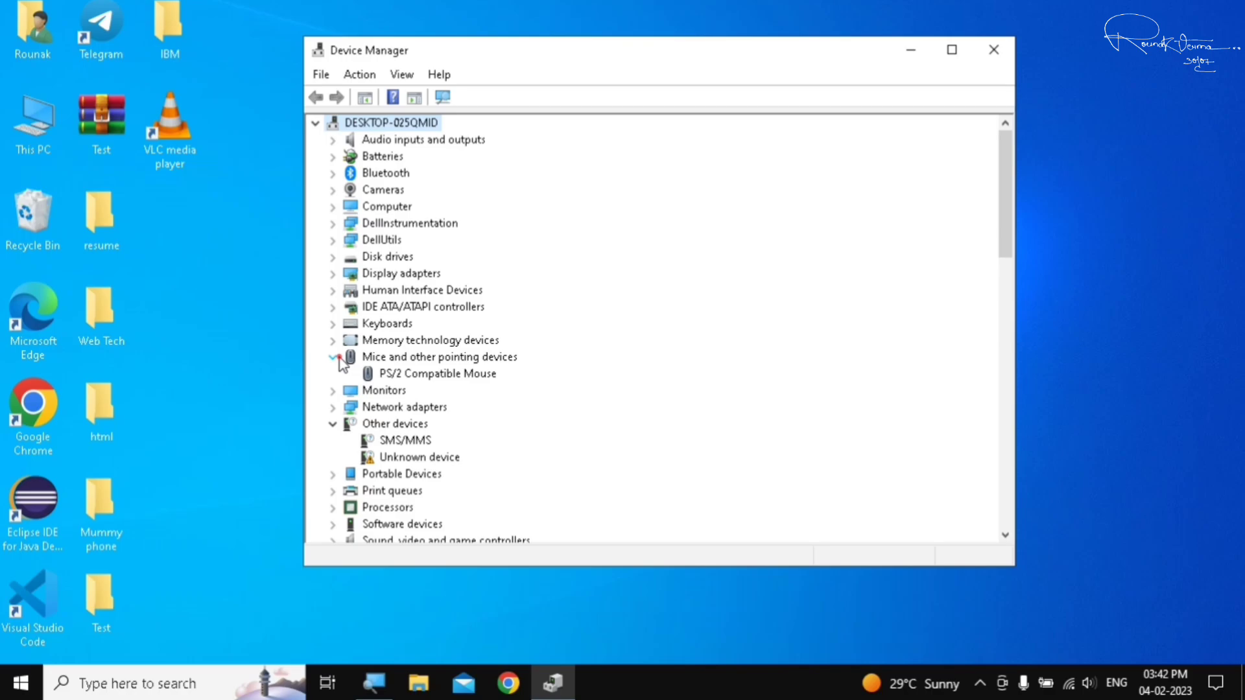
pyautogui.rightClick(405, 373)
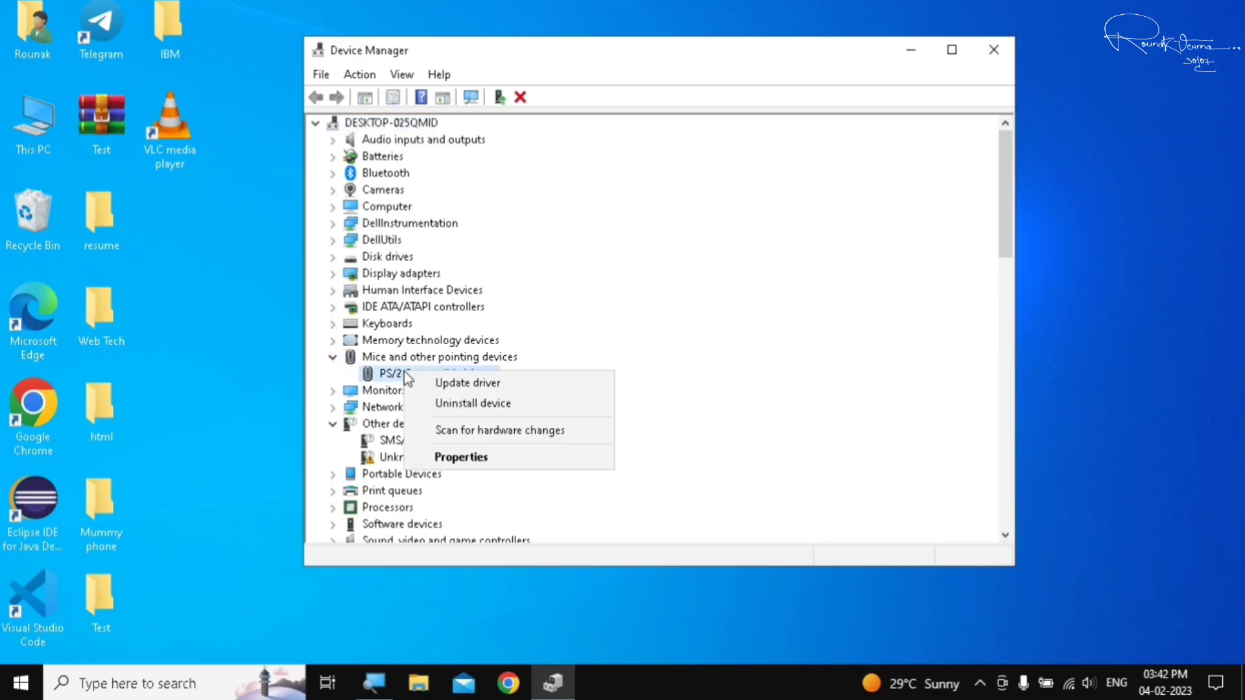
# Step: Show the PS/2 Compatible Mouse Driver page: Microsoft, version 10.0.19041.1, dated 21-06-2006
pyautogui.click(471, 458)
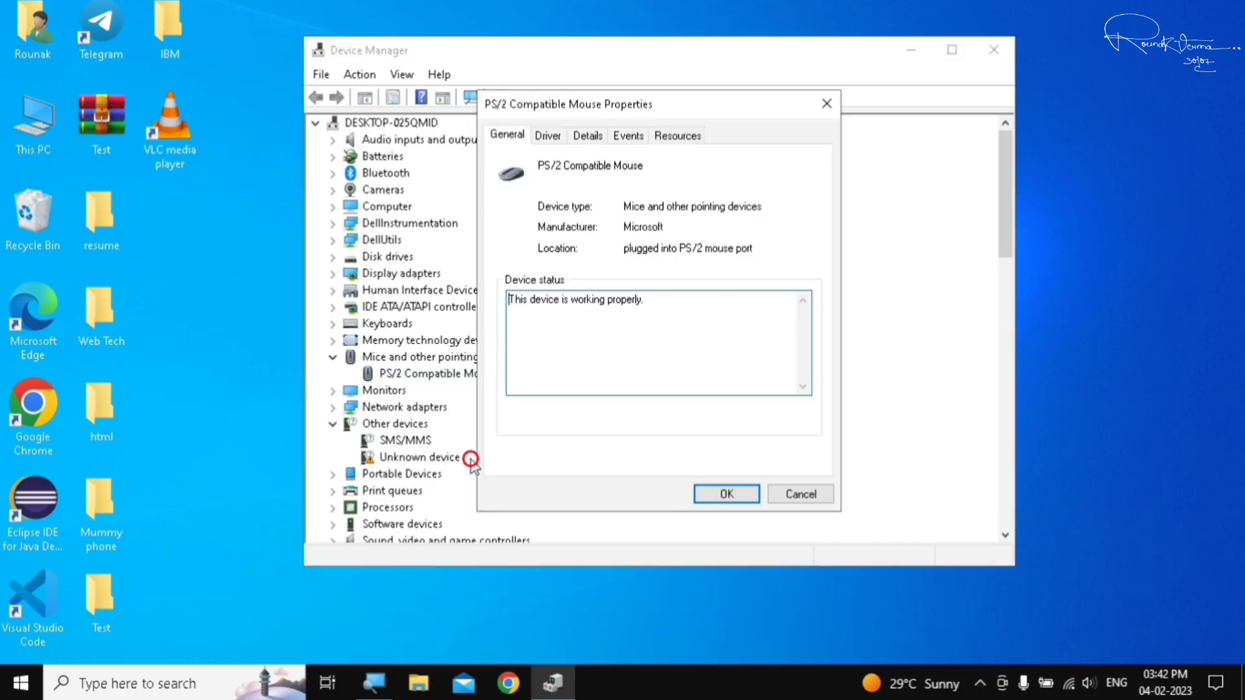
pyautogui.click(548, 135)
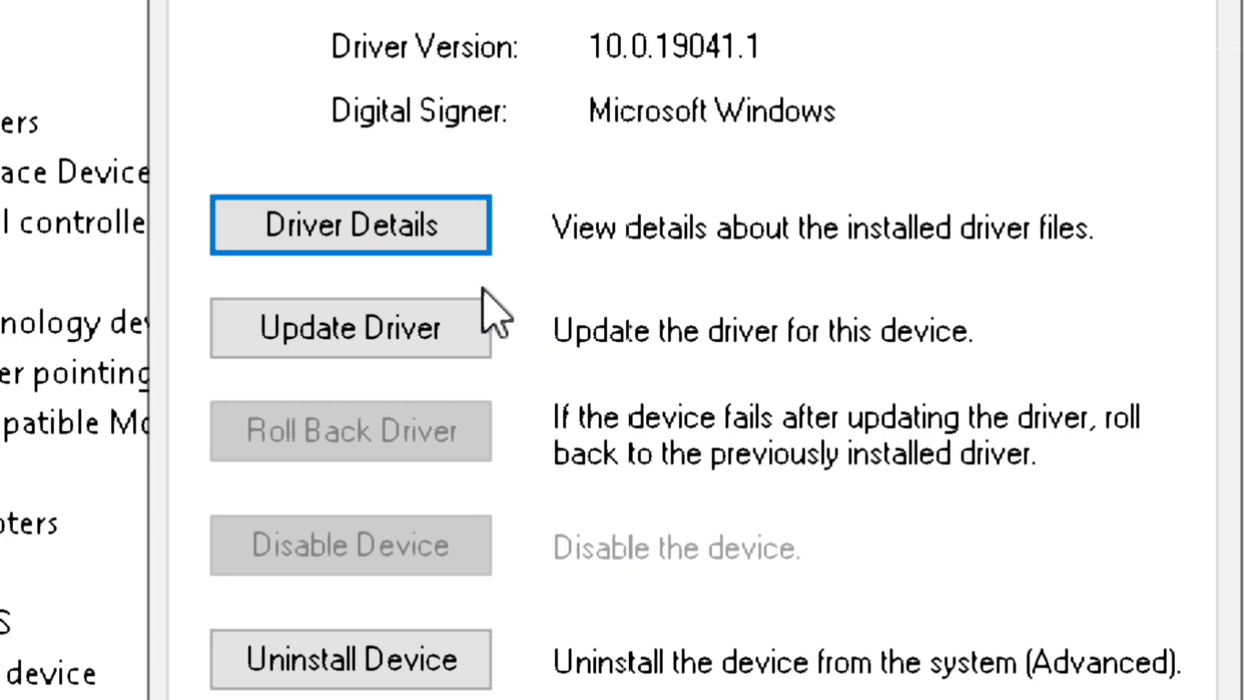
# Step: Search automatically for a newer mouse driver, then close the wizard, Properties and Device Manager
pyautogui.click(391, 333)
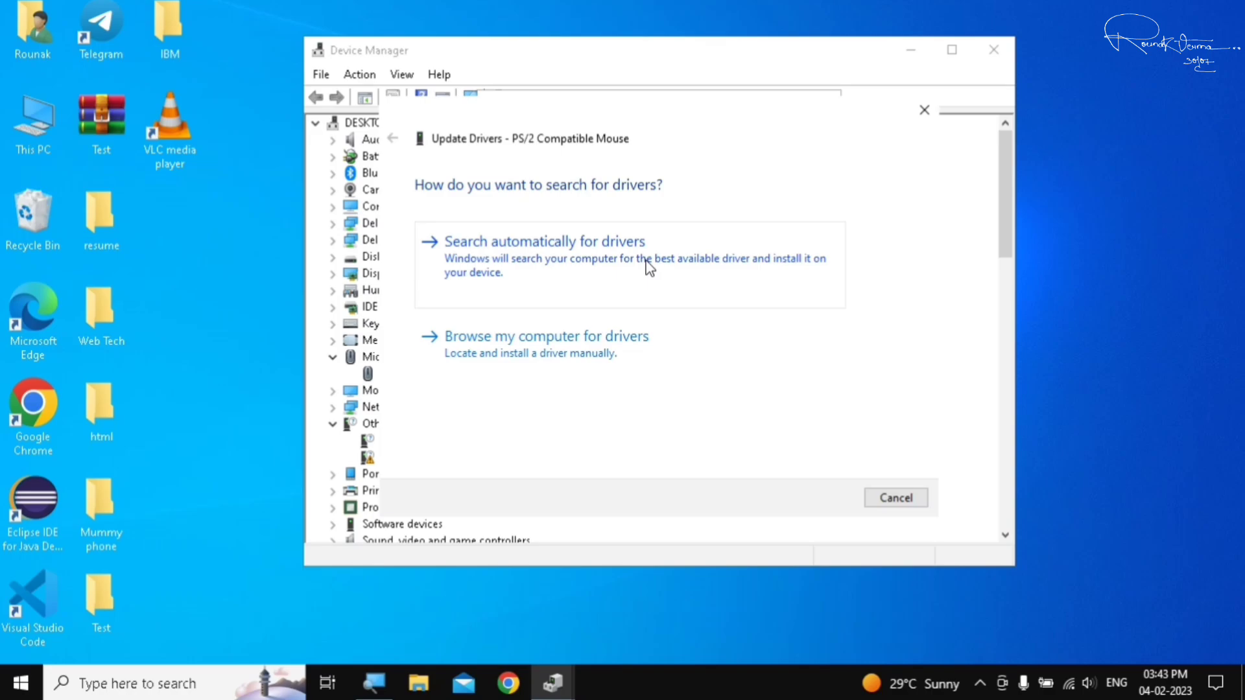
pyautogui.click(649, 265)
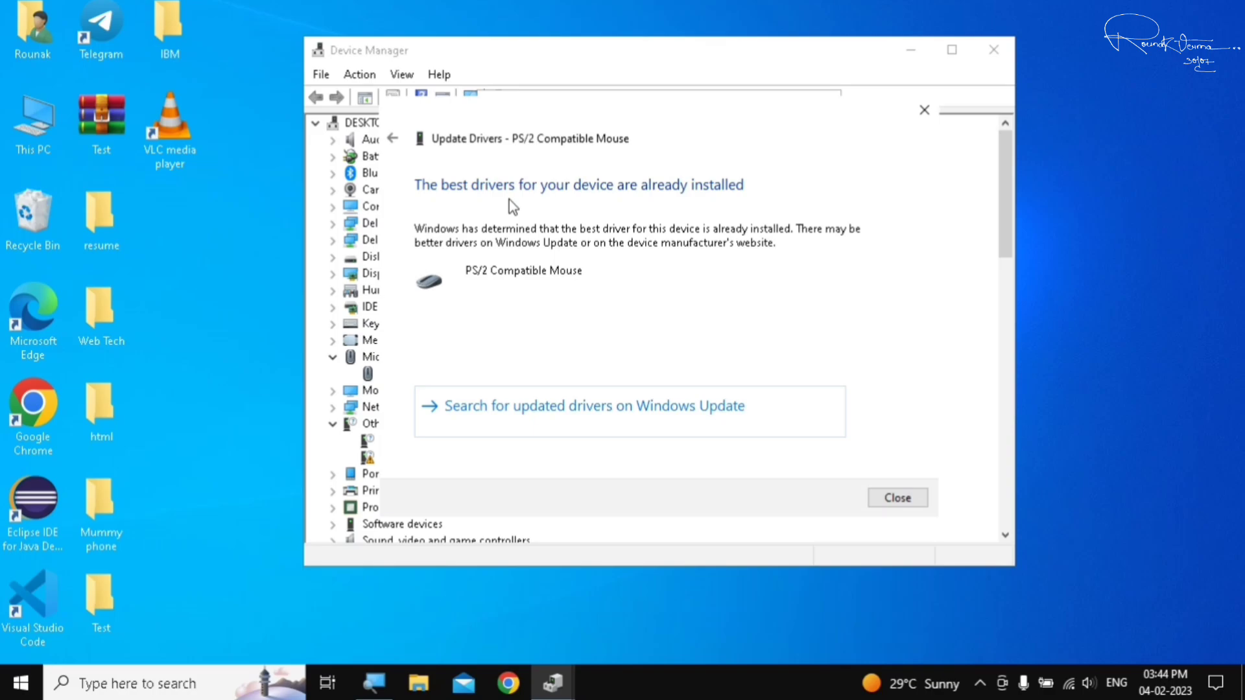
pyautogui.click(904, 499)
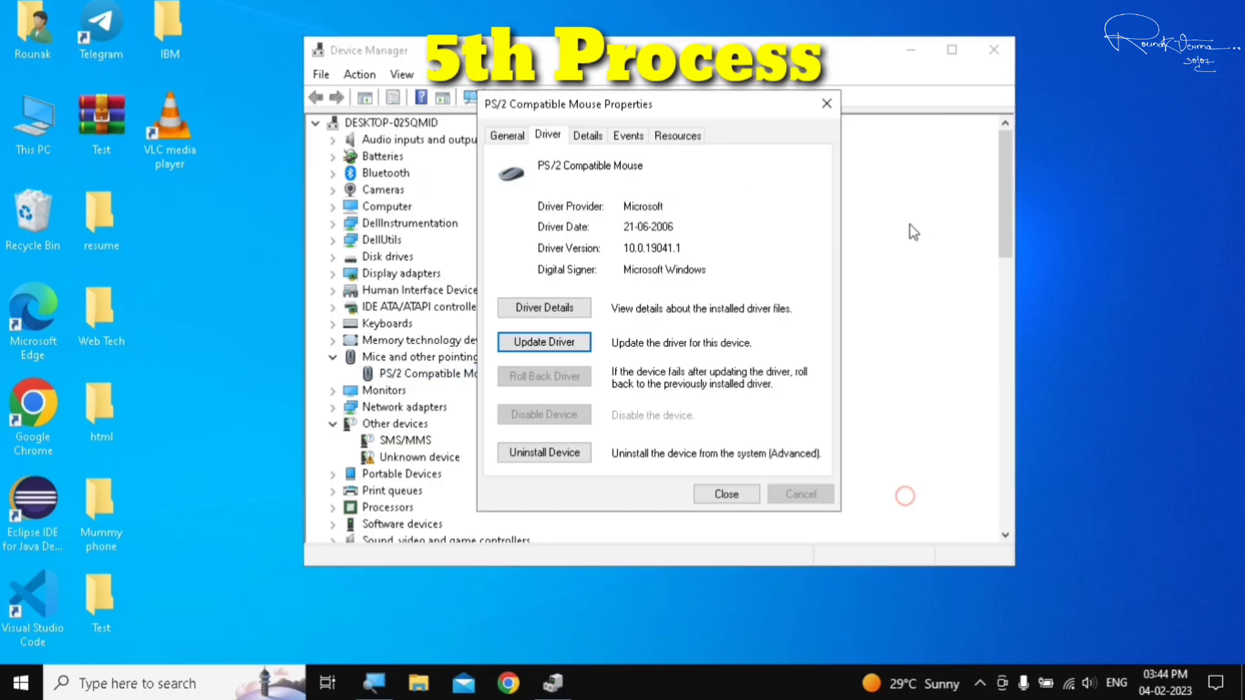
pyautogui.click(837, 107)
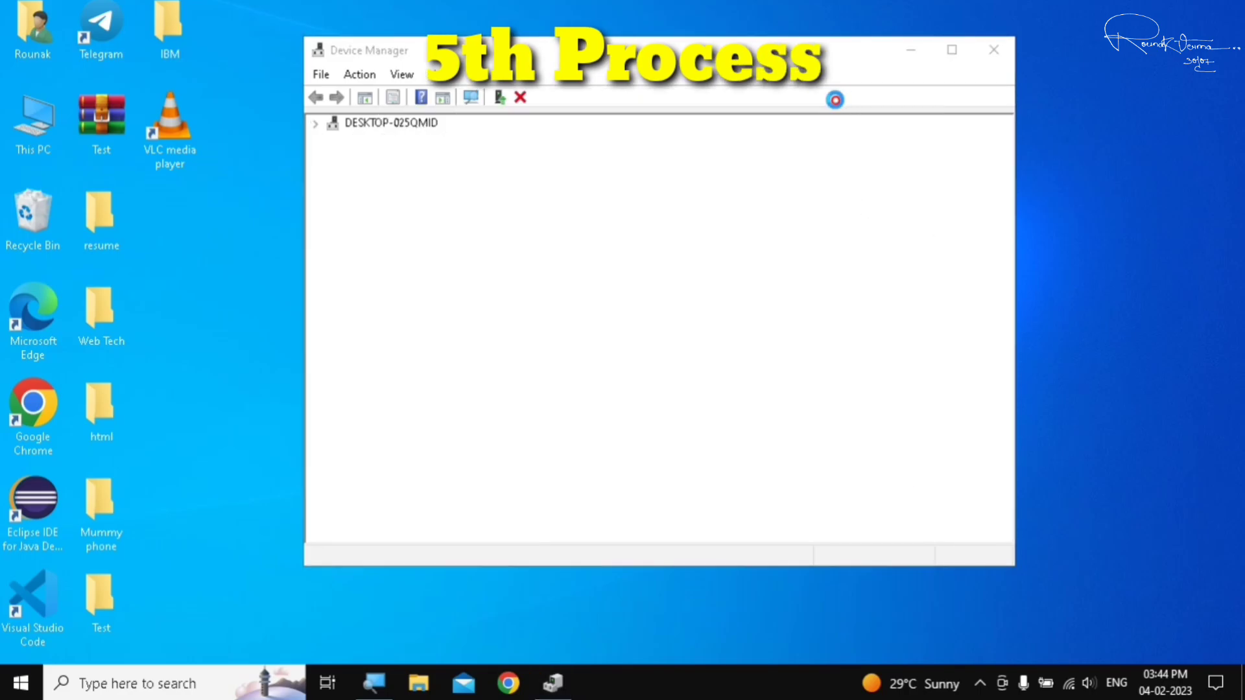
pyautogui.click(991, 49)
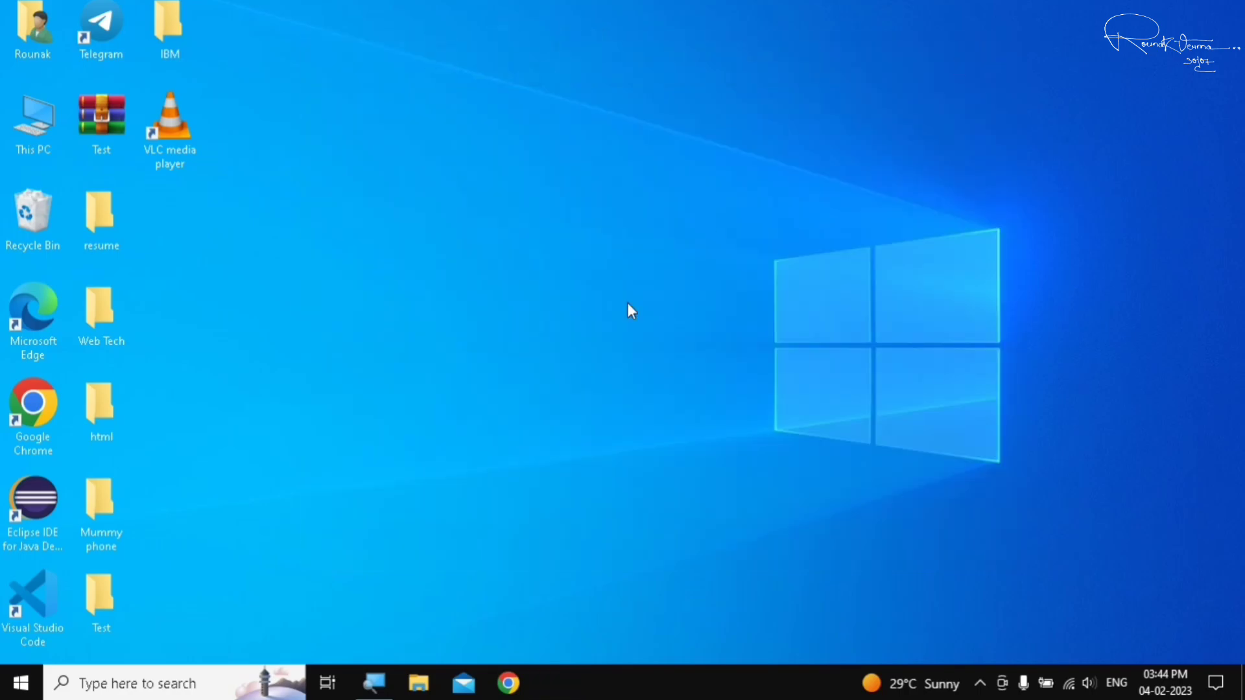
# Step: Search the Start menu for 'contro' and open Control Panel from the results
pyautogui.press('super')
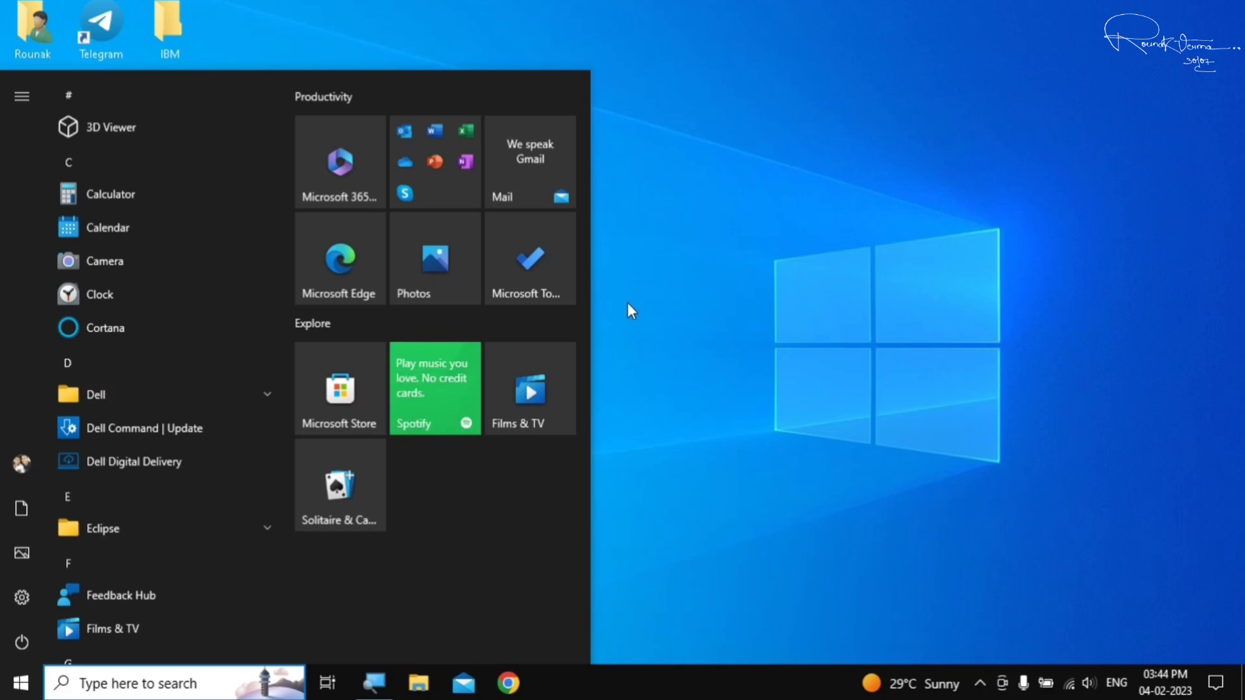
pyautogui.write('con')
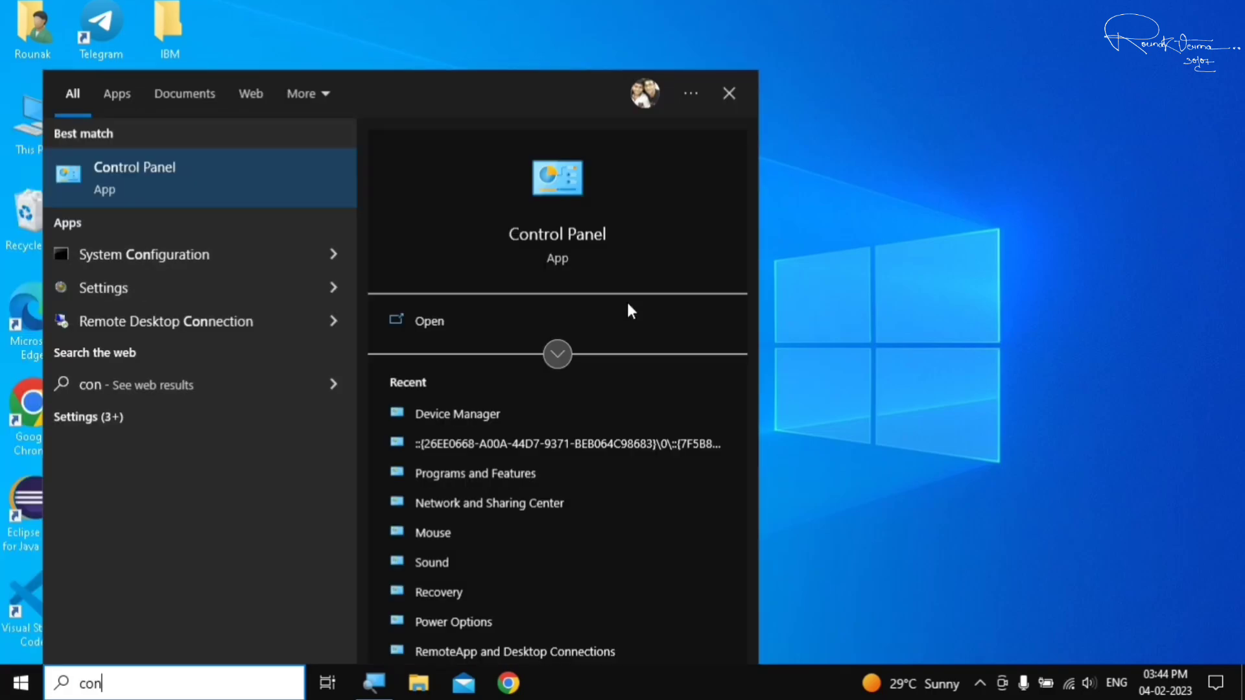
pyautogui.write('tro')
pyautogui.press('Down')
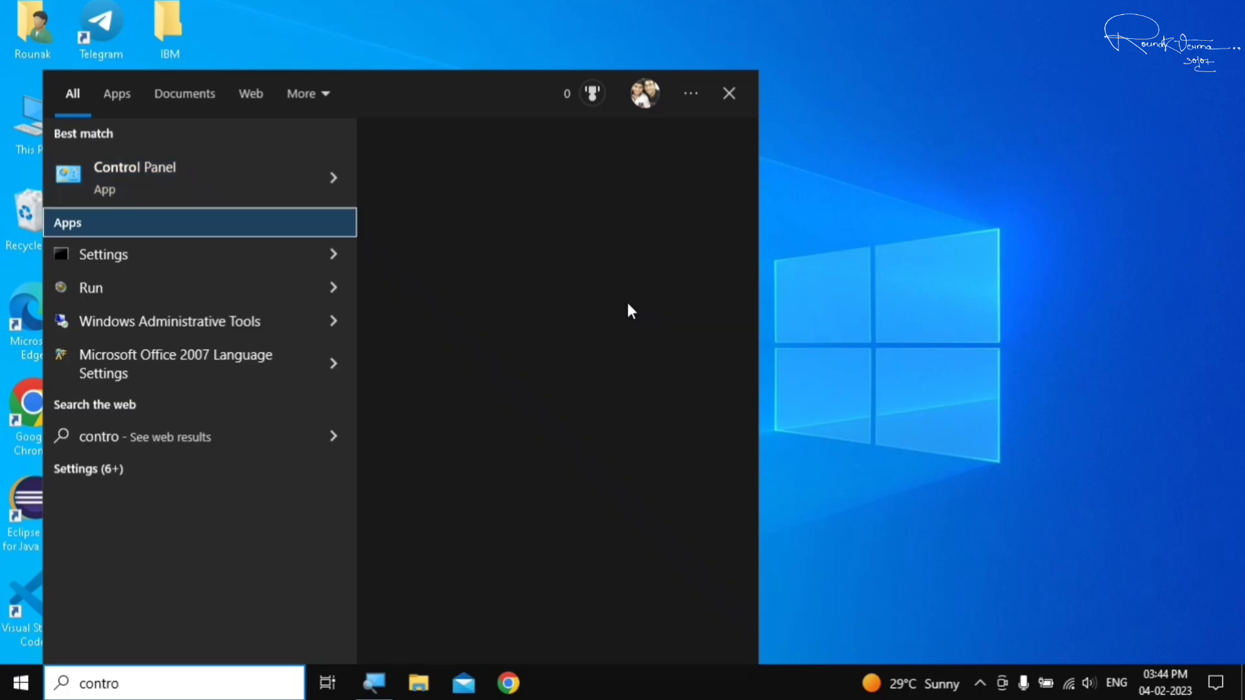
pyautogui.press('Up')
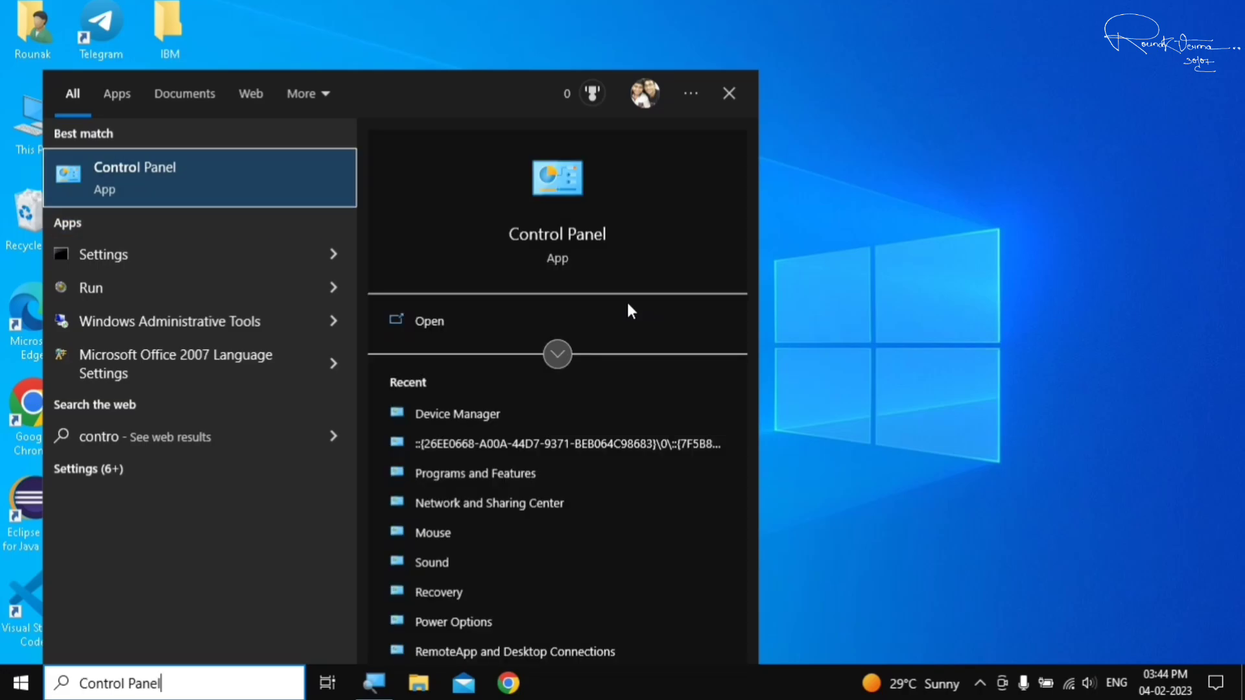
pyautogui.press('Return')
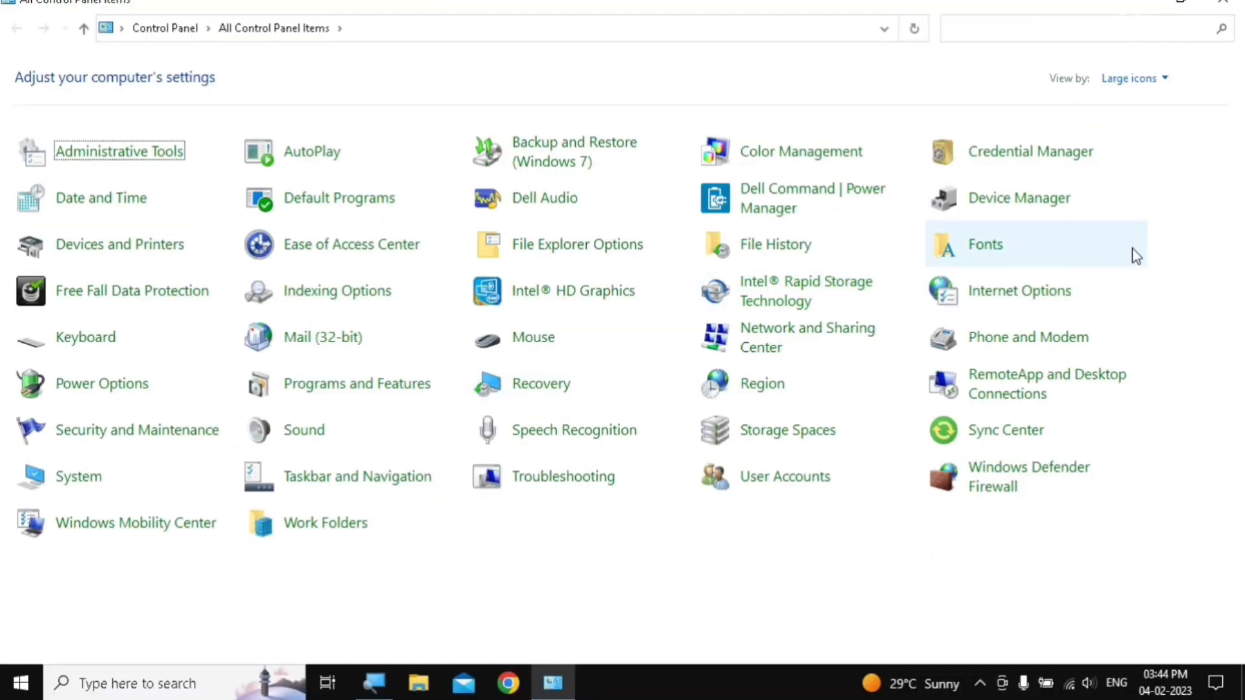
# Step: Switch Control Panel to Category view and back to Large icons, then open Recovery
pyautogui.click(1162, 78)
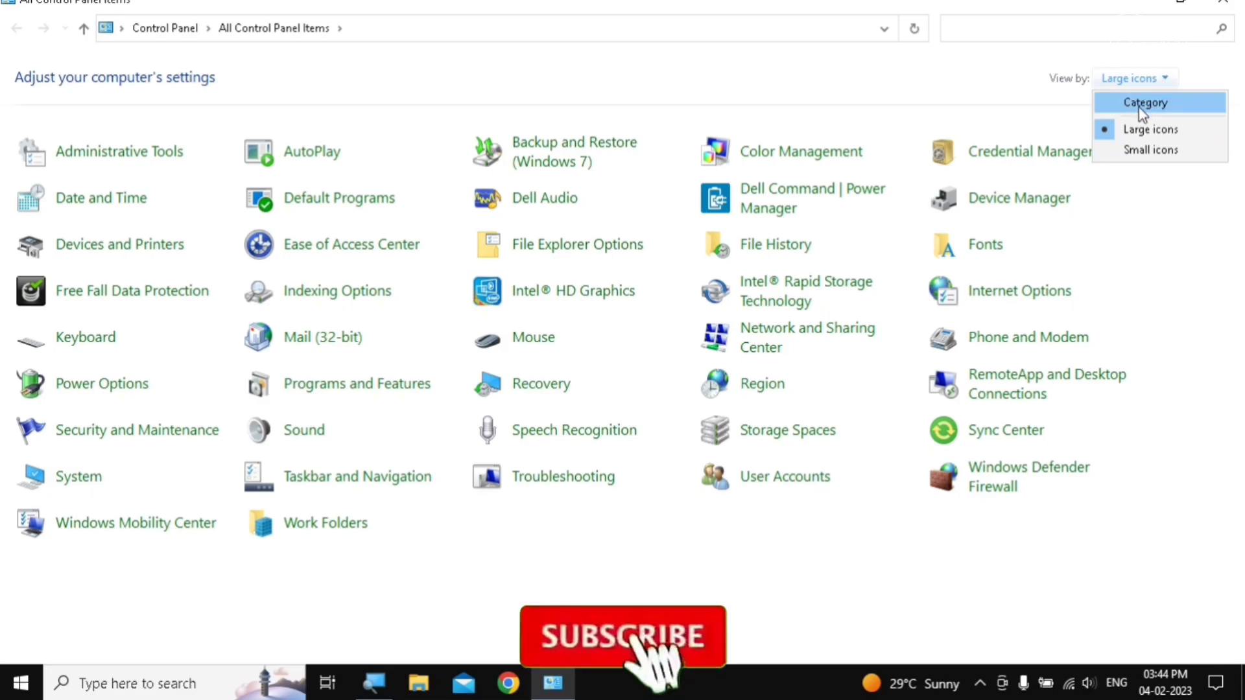
pyautogui.click(1139, 104)
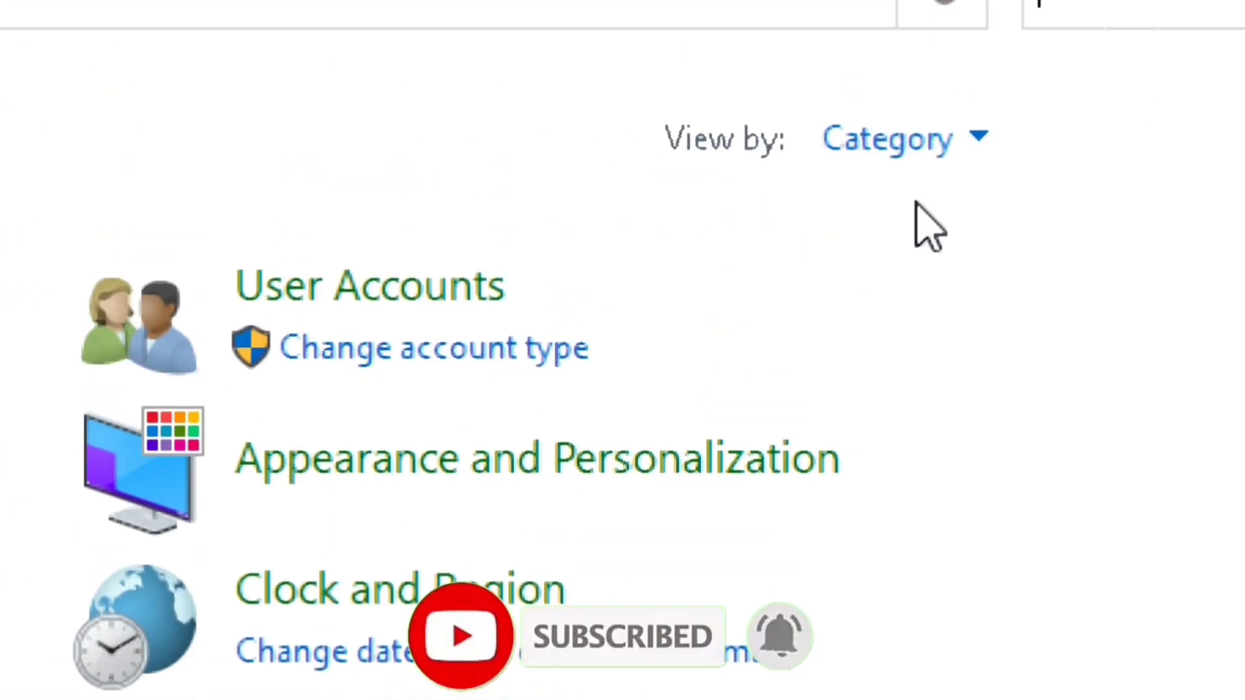
pyautogui.click(948, 143)
pyautogui.click(931, 293)
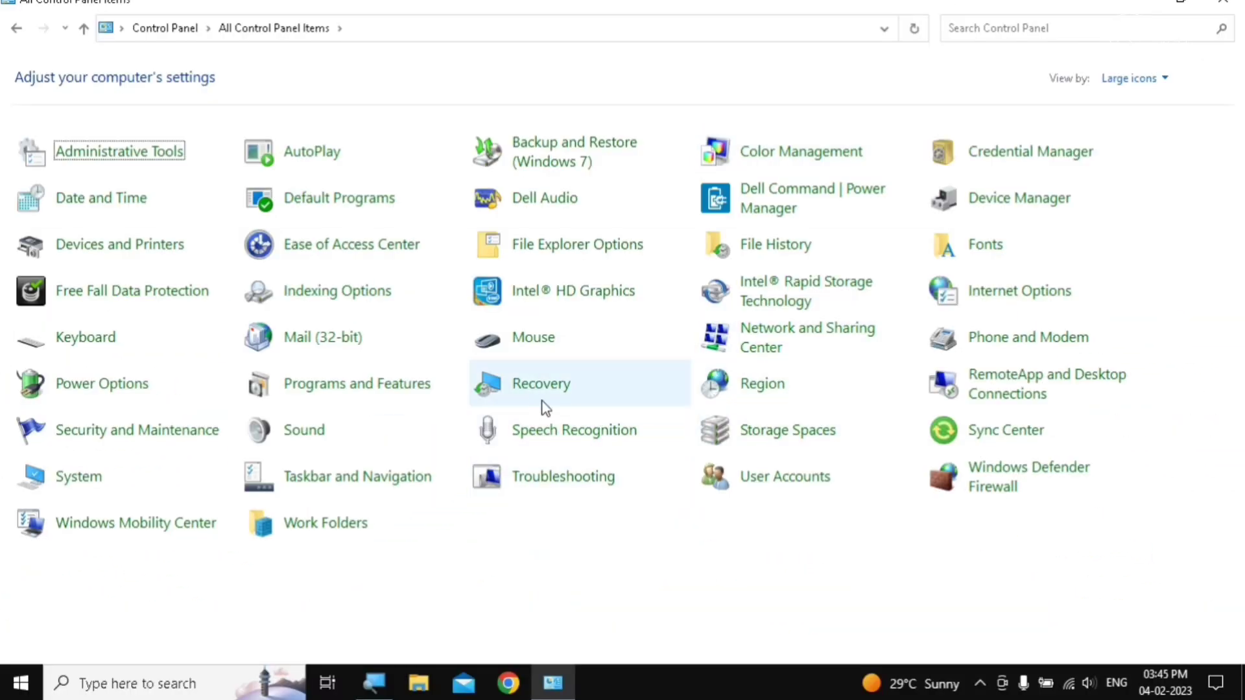
pyautogui.click(534, 389)
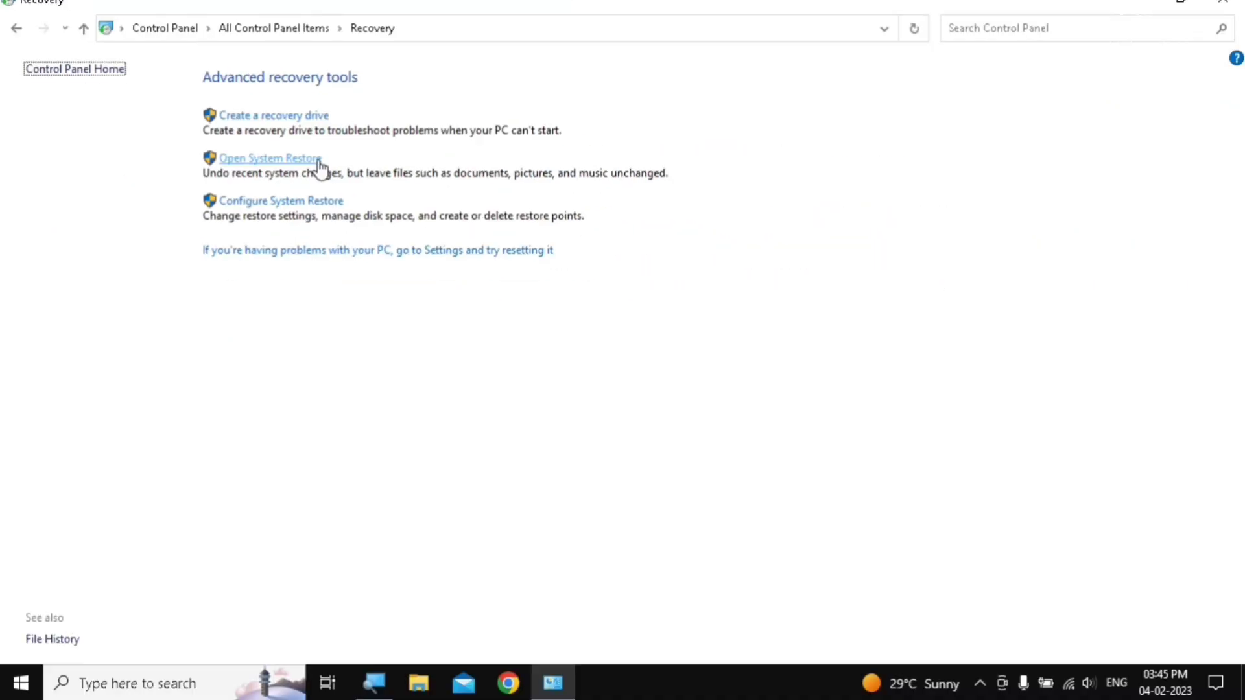
# Step: Launch System Restore and advance to its list of available restore points
pyautogui.click(319, 162)
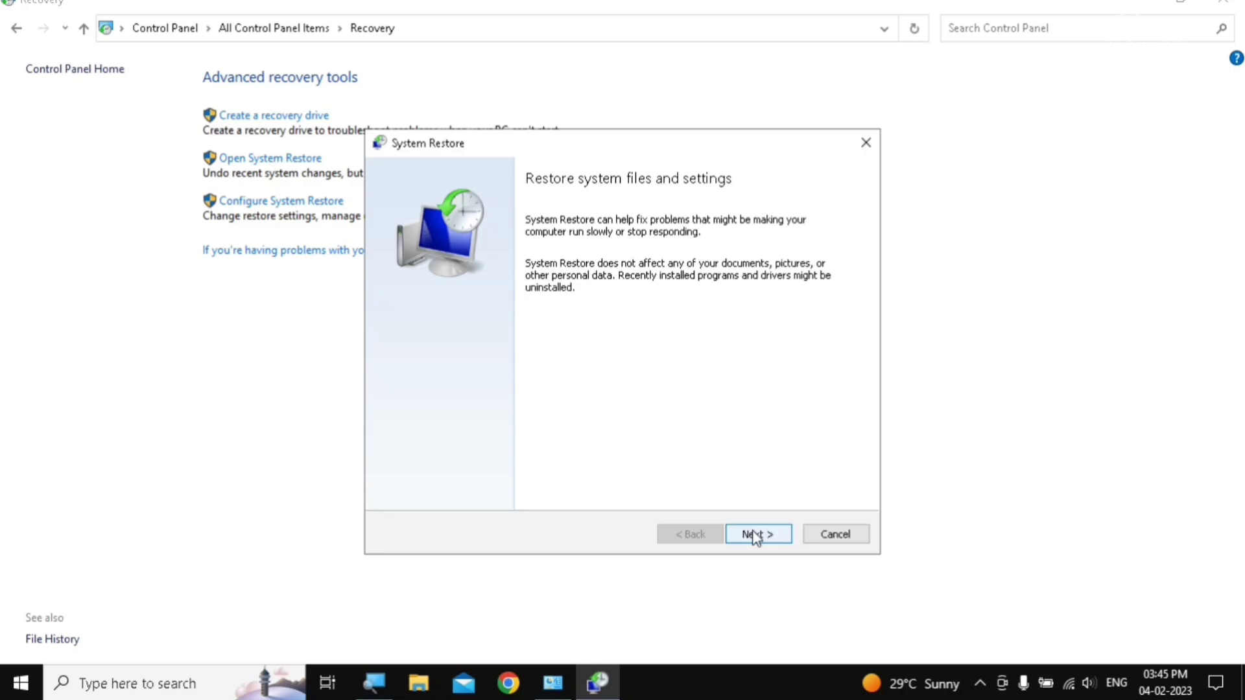
pyautogui.click(754, 536)
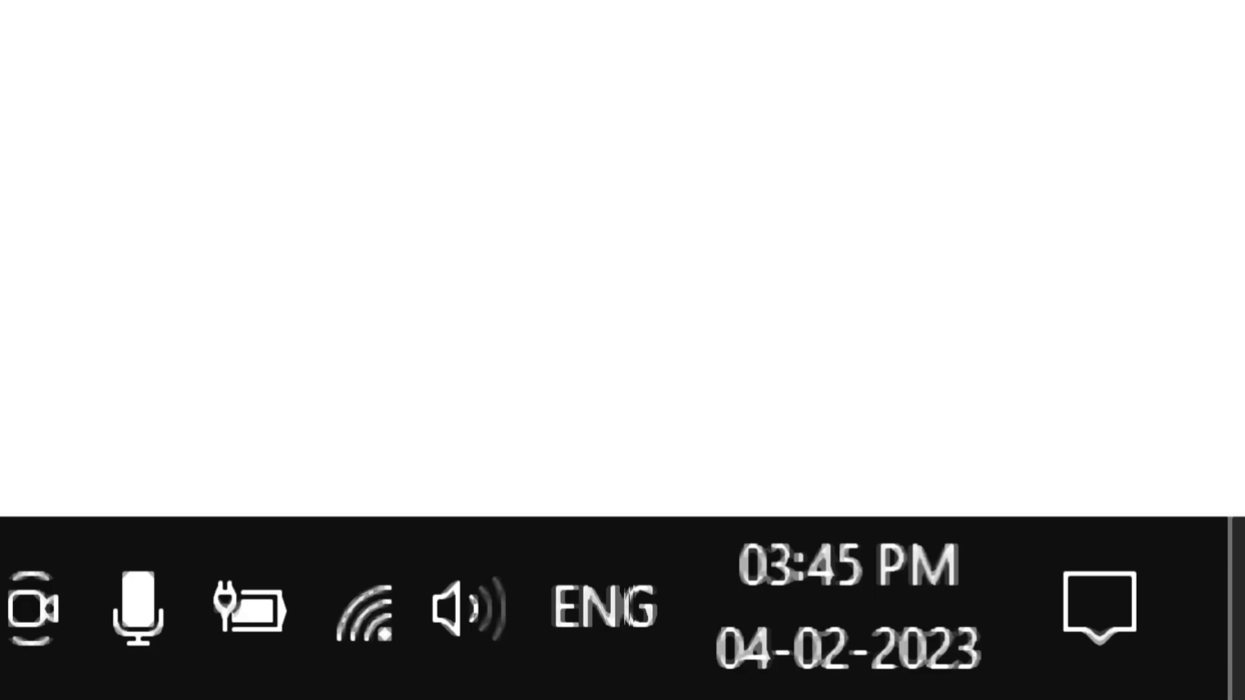
pyautogui.moveTo(1145, 693)
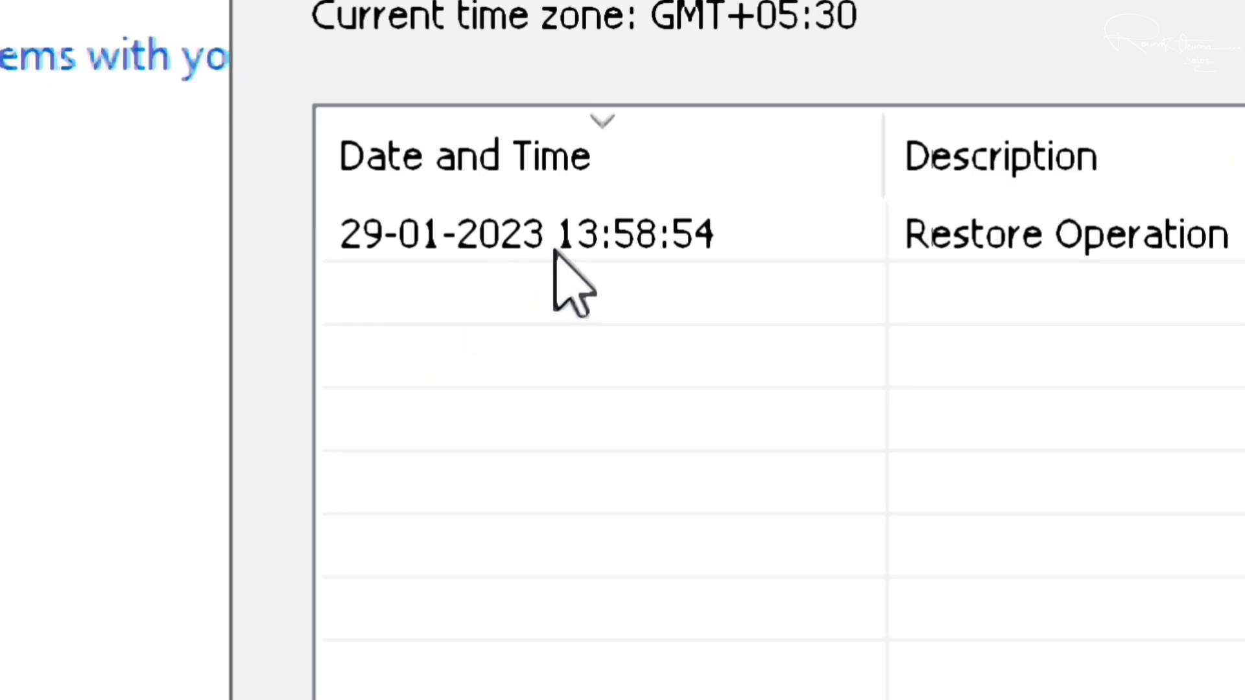
# Step: Pick the 29-01-2023 restore point, review its confirmation for drive C:, then cancel and close Recovery
pyautogui.click(512, 240)
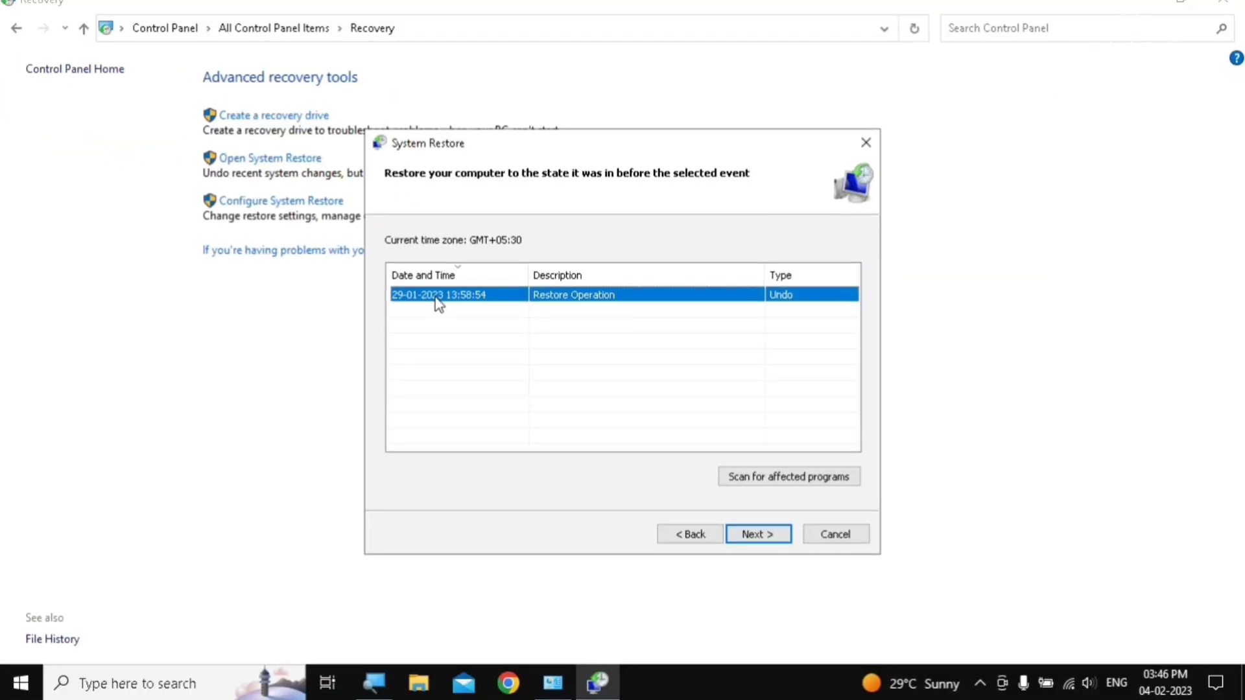
pyautogui.click(771, 538)
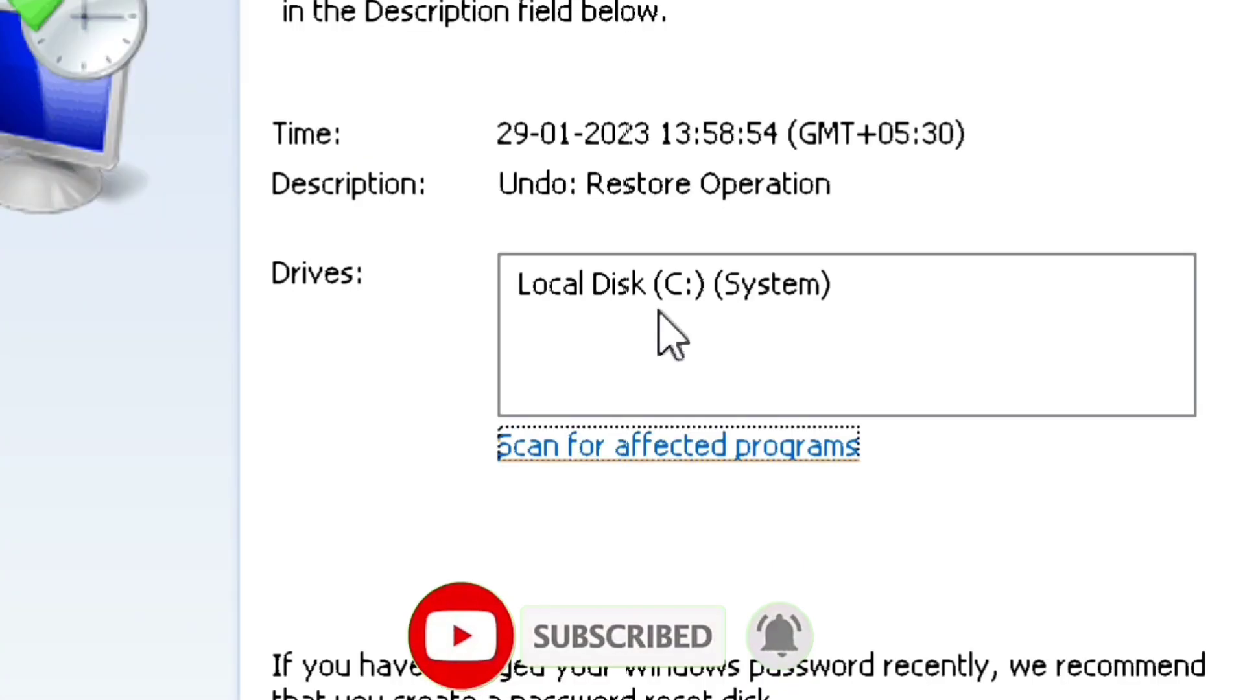
pyautogui.click(641, 305)
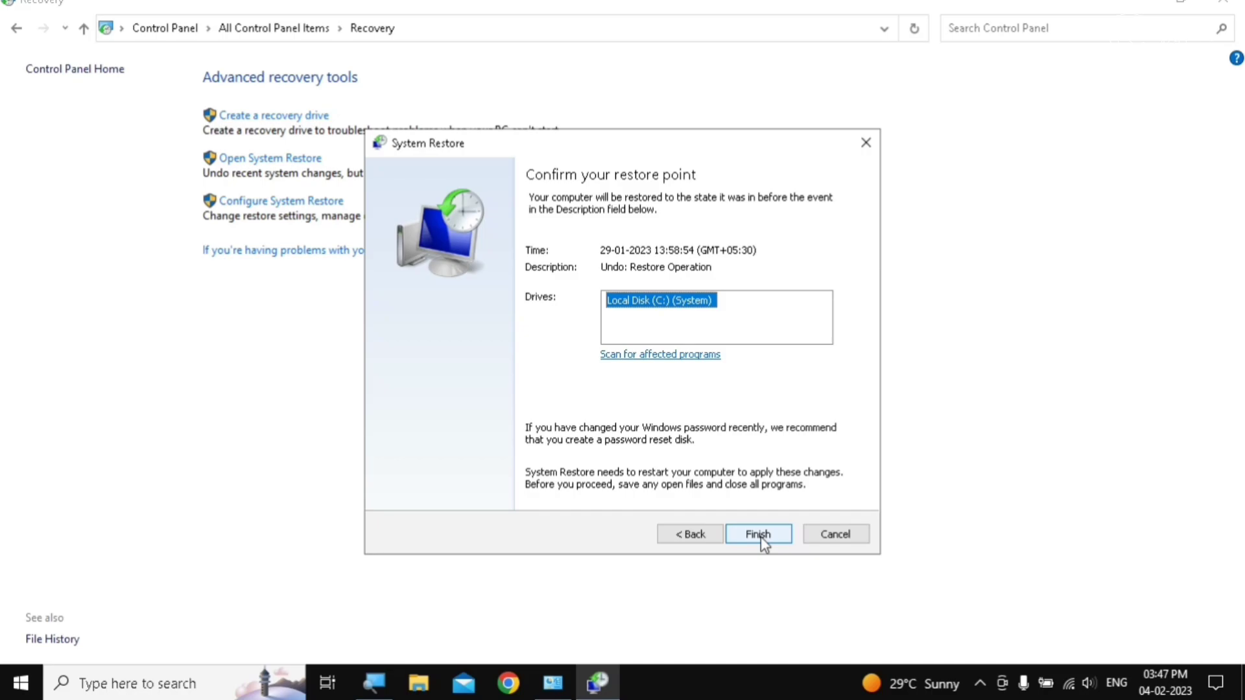
pyautogui.click(835, 533)
pyautogui.hotkey('alt', 'F4')
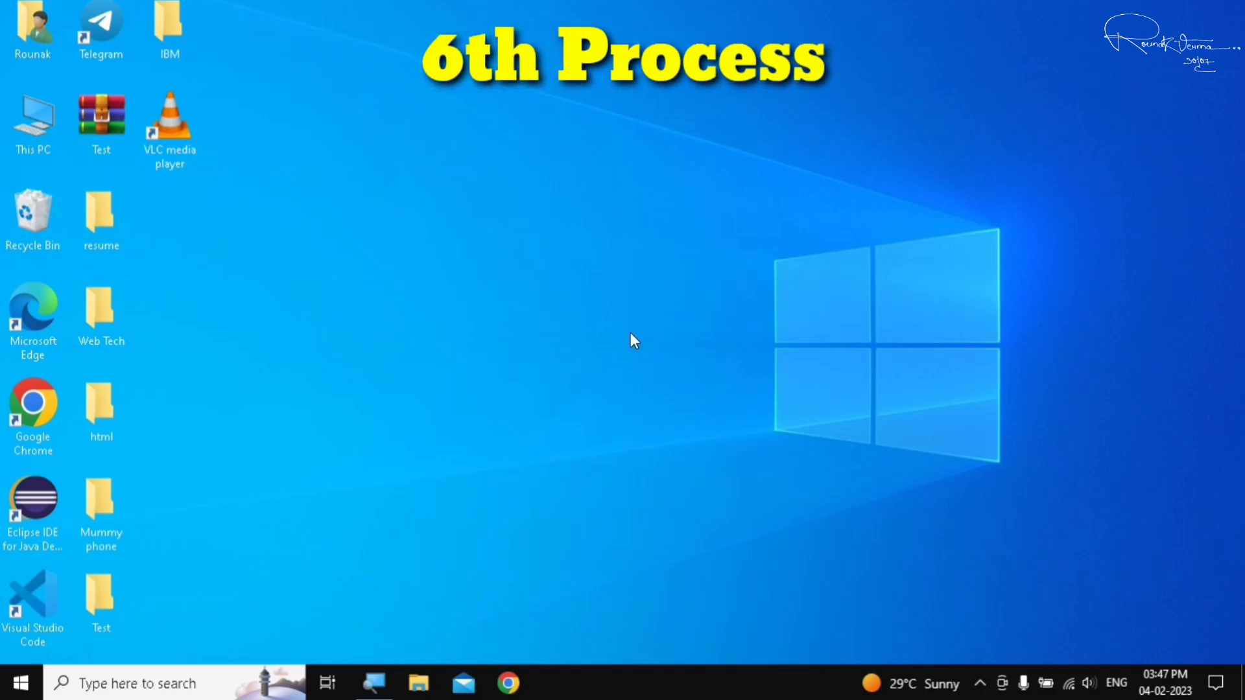
# Step: Launch Google Chrome from its desktop shortcut to get a blank New Tab
pyautogui.doubleClick(21, 429)
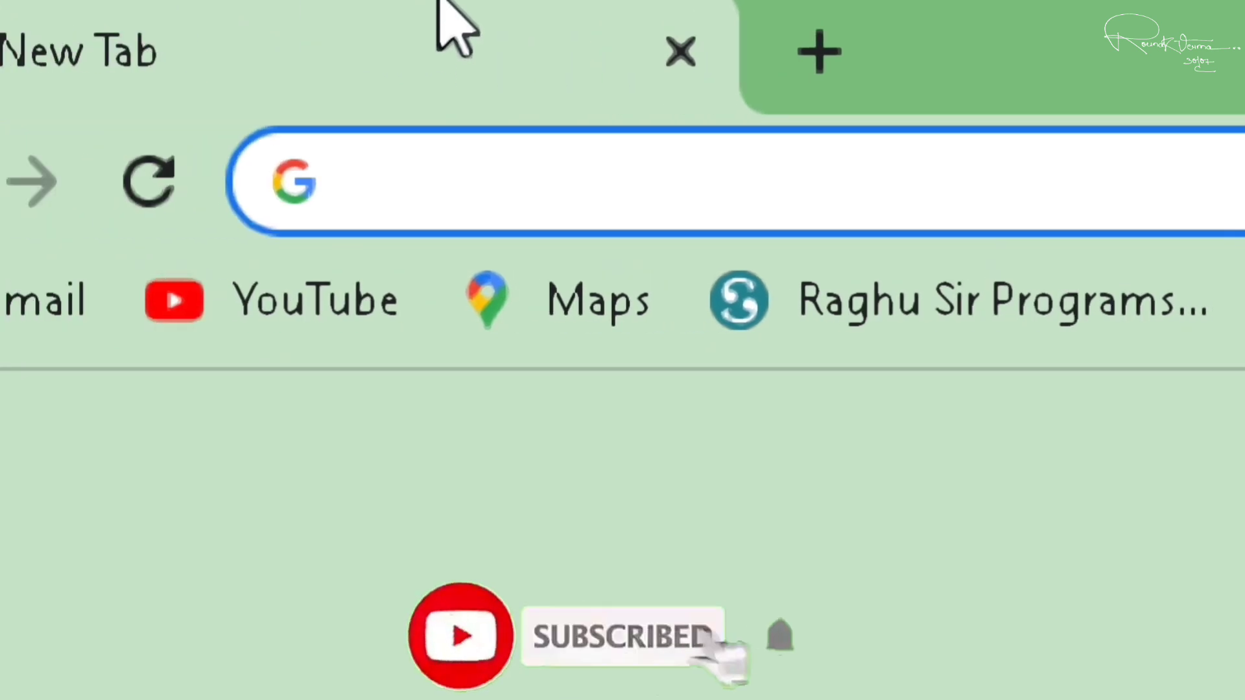
# Step: Google 'dell driver' and dismiss the suggestions to show Dell's Drivers & Downloads result
pyautogui.write('dell driver')
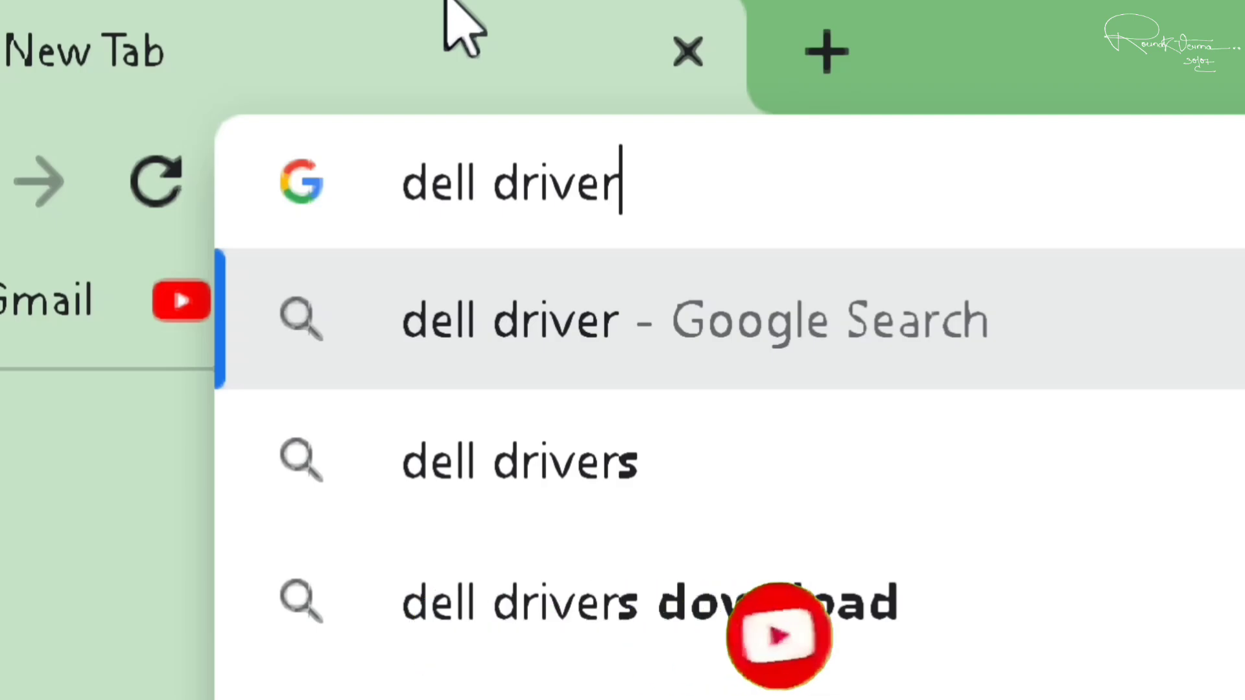
pyautogui.press('Return')
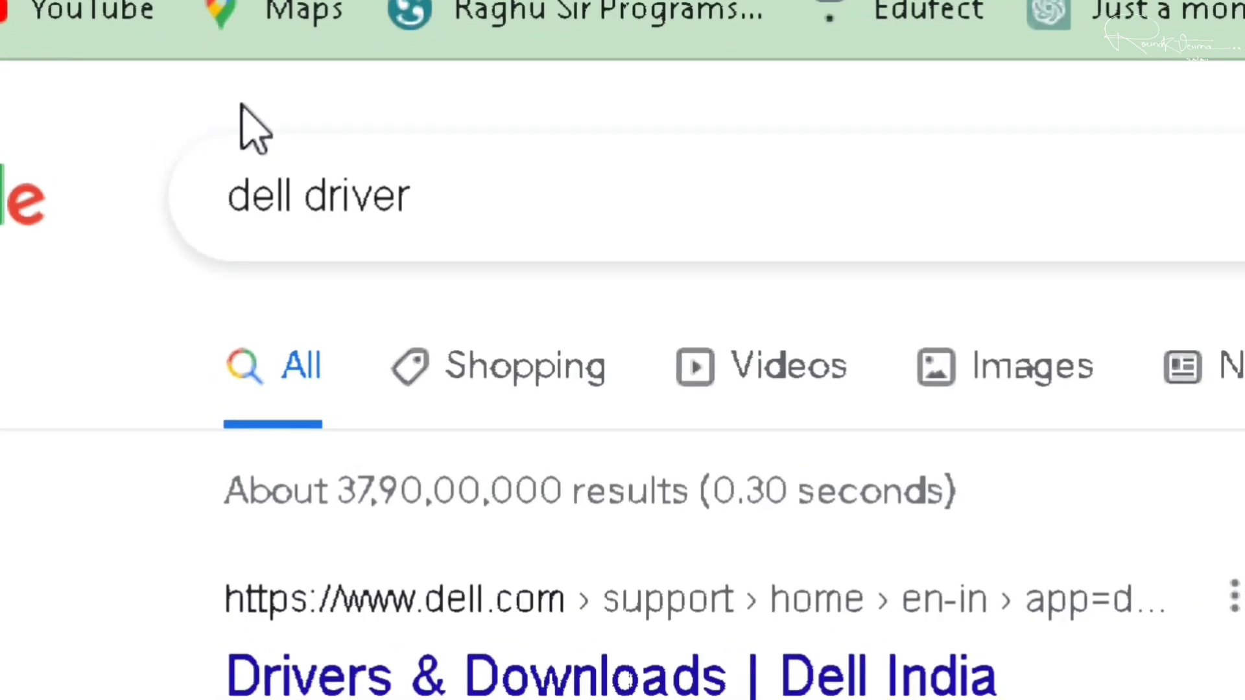
pyautogui.click(544, 200)
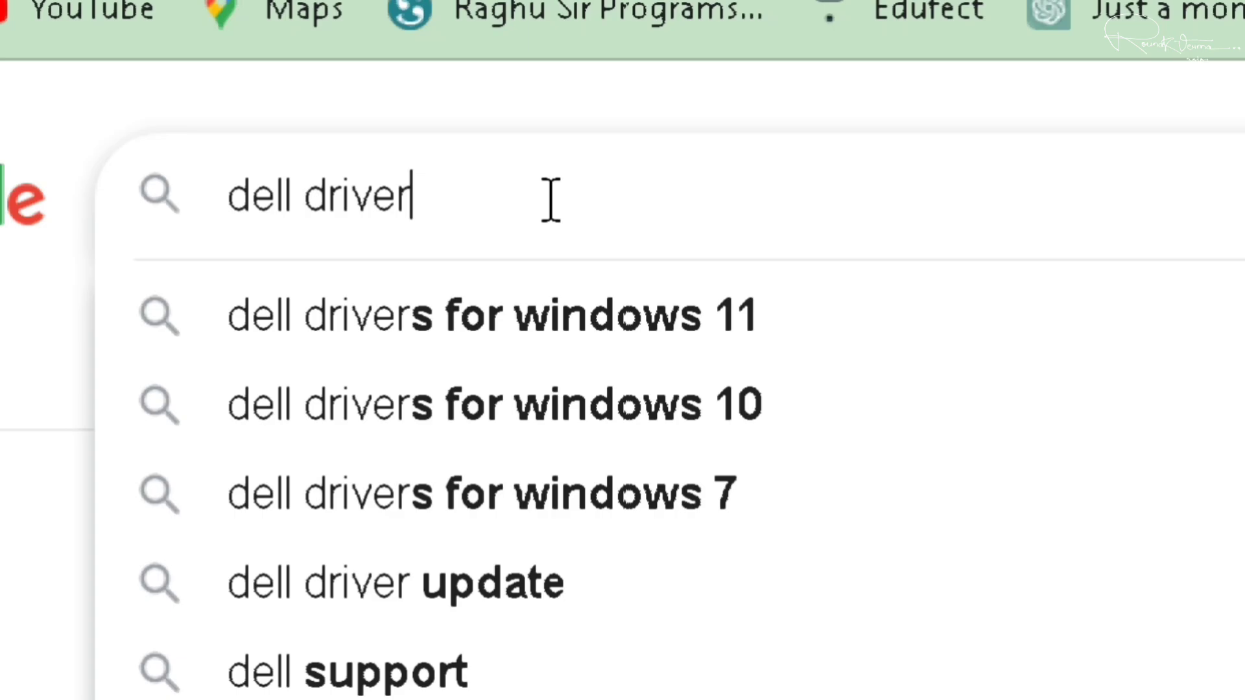
pyautogui.click(54, 226)
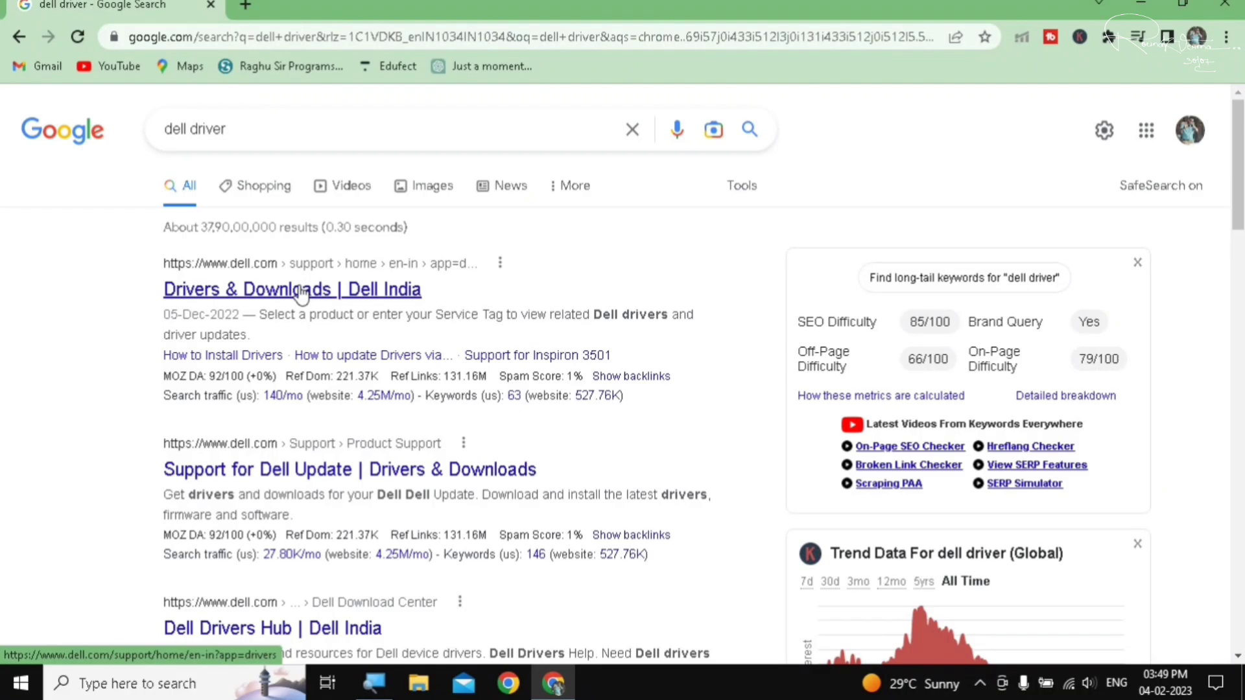
# Step: Open Dell's Drivers & Downloads page and search the laptop's service tag to reach Latitude 3350
pyautogui.click(537, 303)
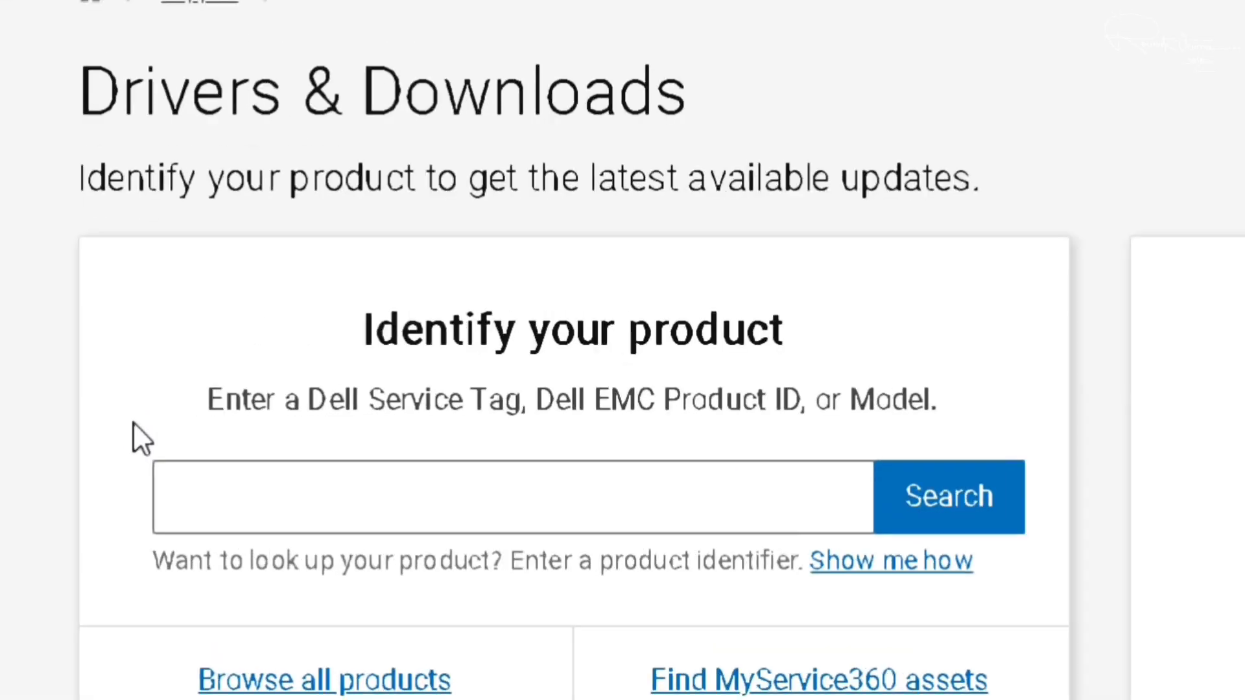
pyautogui.click(300, 500)
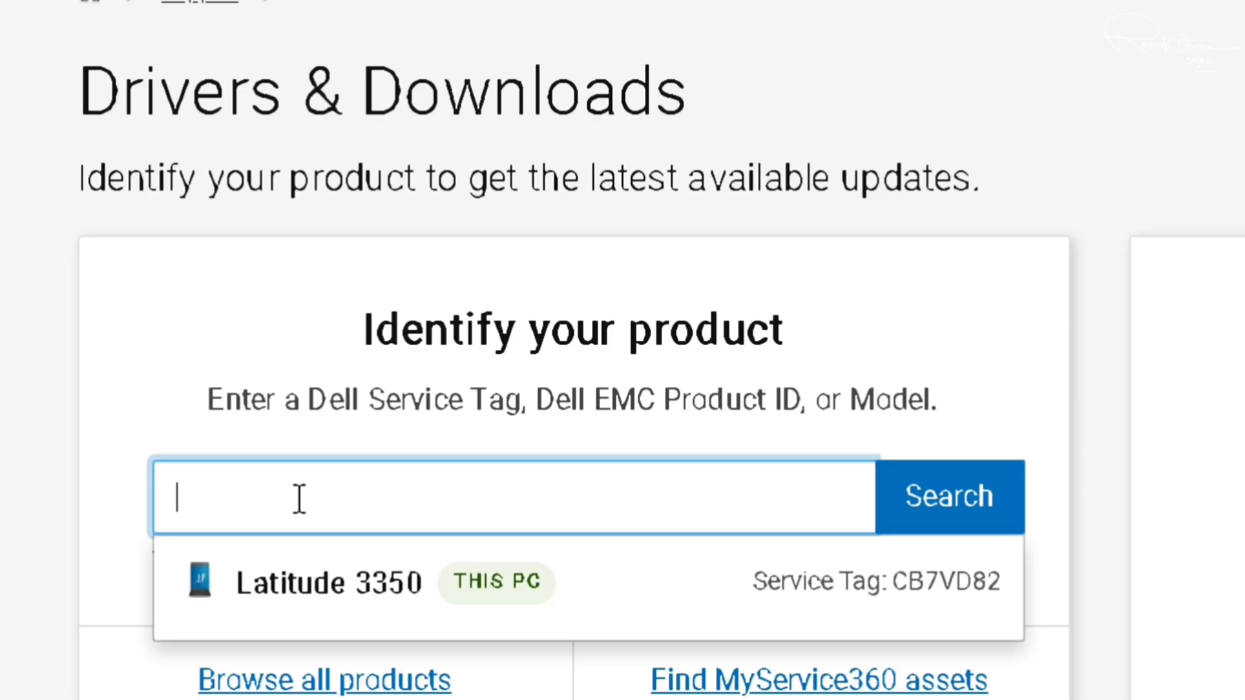
pyautogui.write('CB')
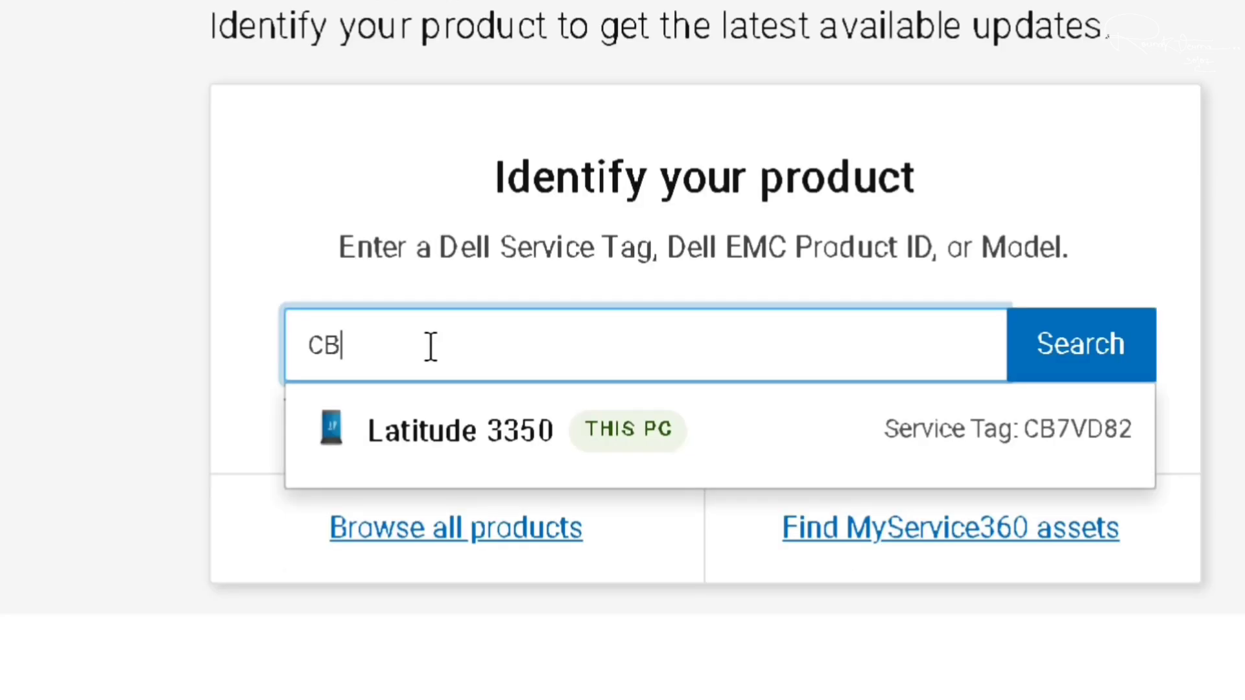
pyautogui.write('7V')
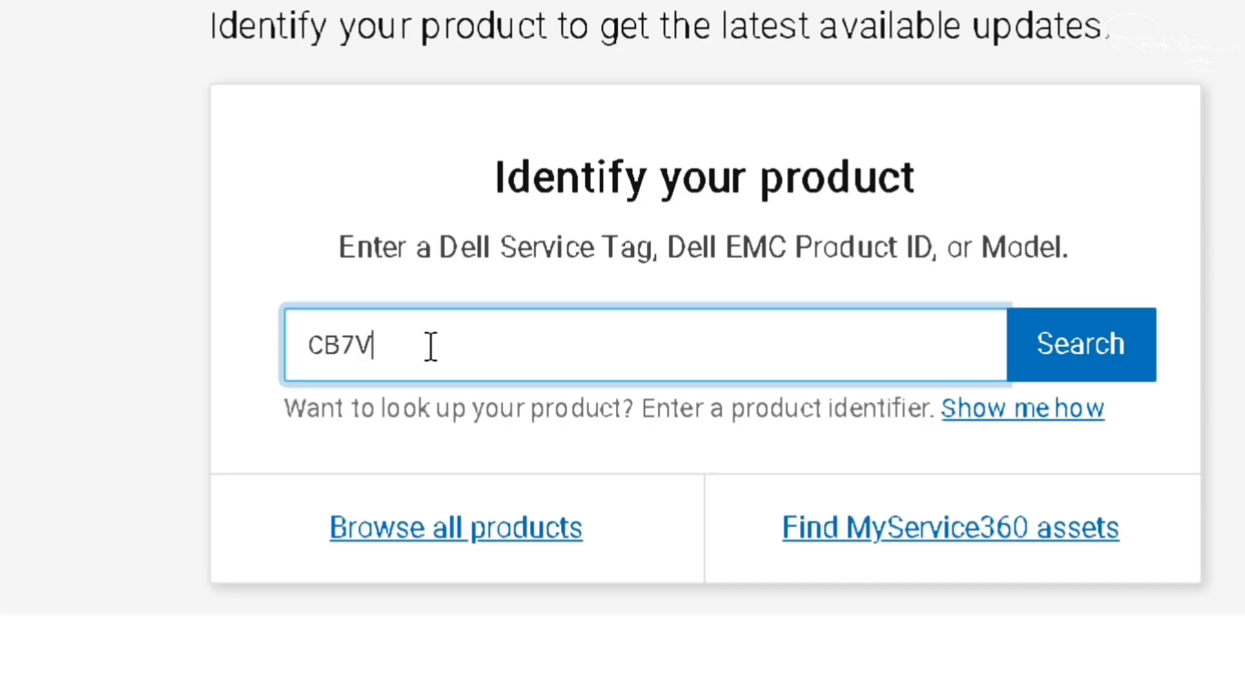
pyautogui.write('D82')
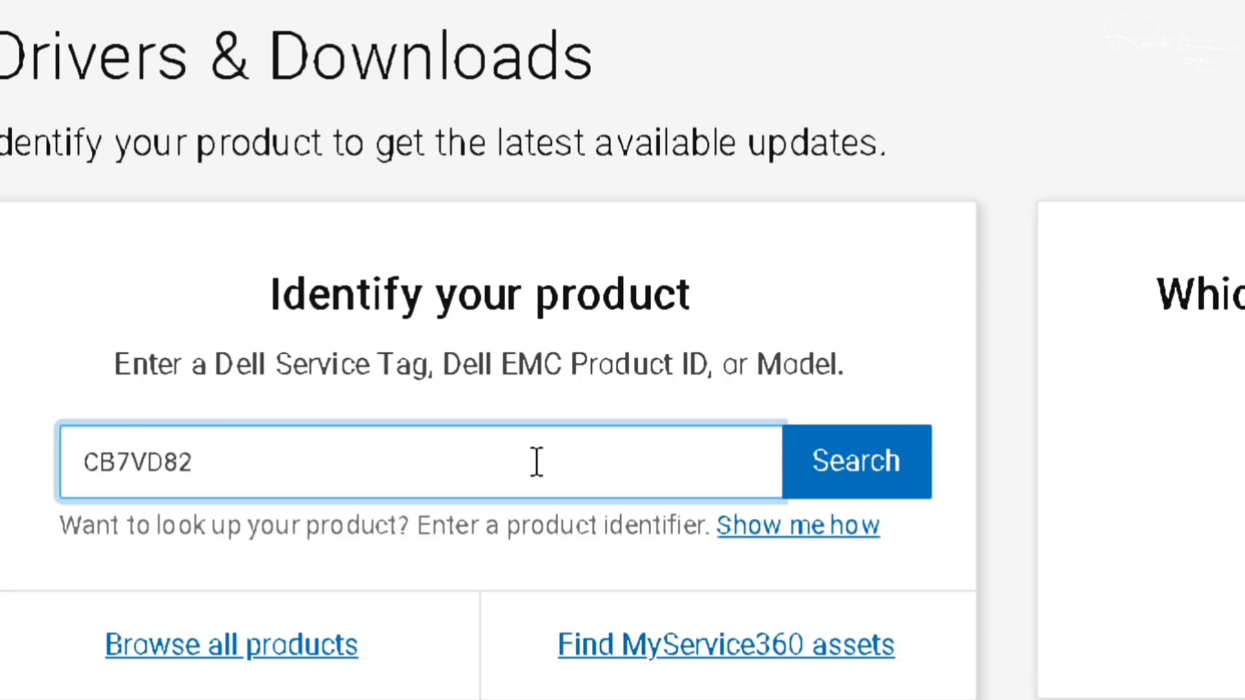
pyautogui.click(882, 459)
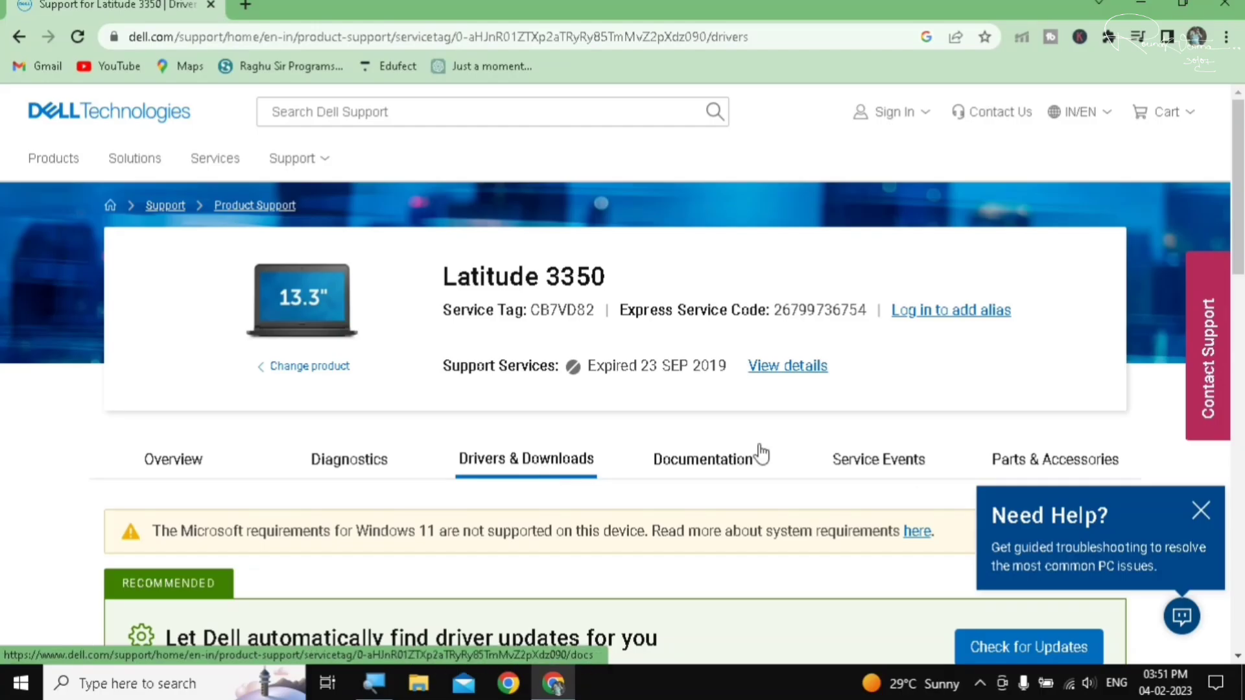
# Step: Close the help popup and expand Find drivers to list 18 Windows 10 64-bit Latitude 3350 drivers
pyautogui.click(1198, 512)
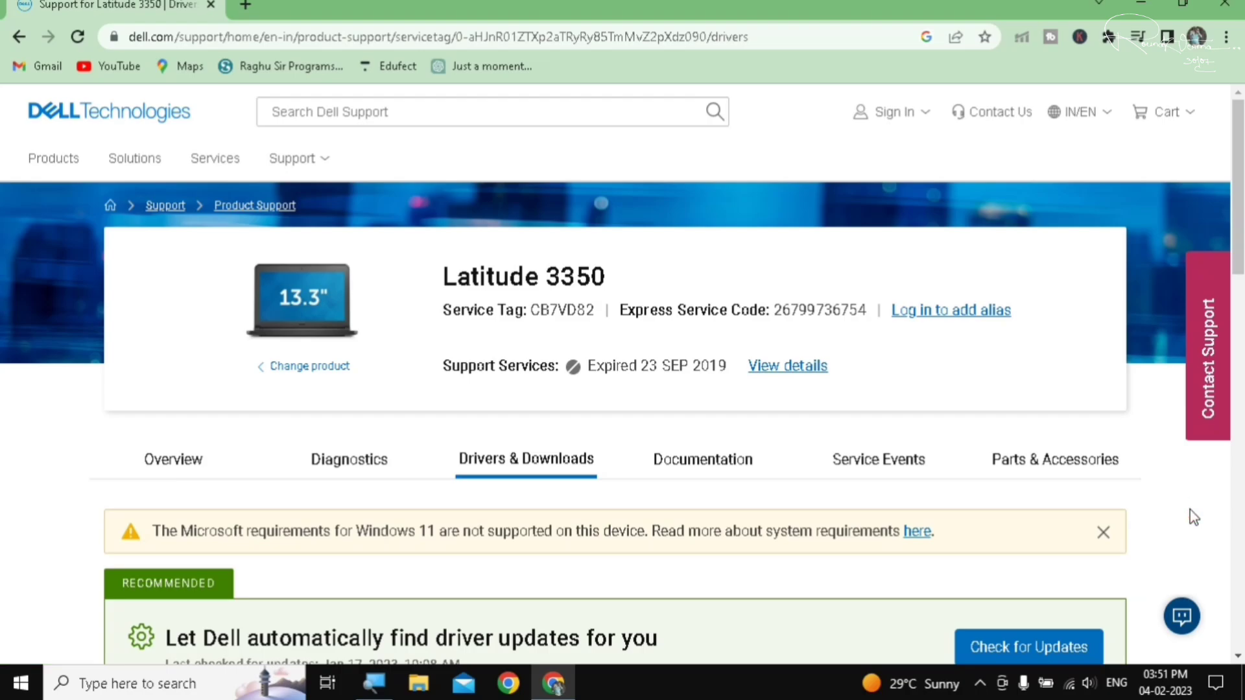
pyautogui.scroll(-5, 1143, 375)
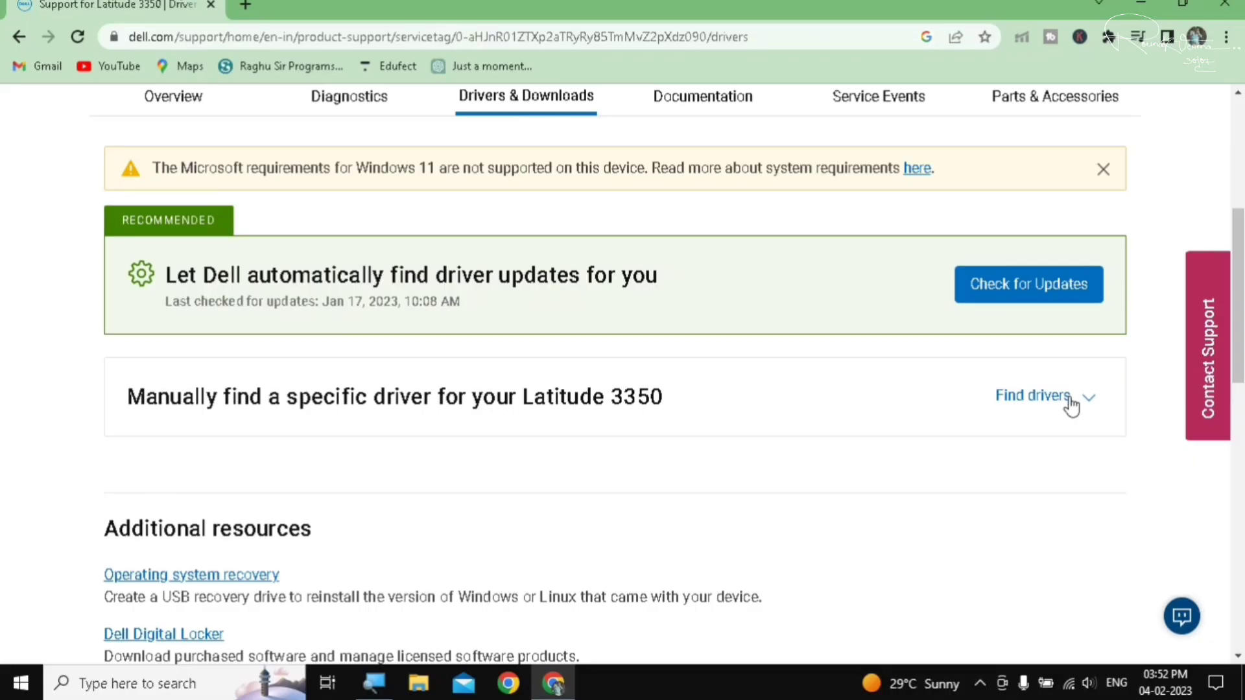
pyautogui.click(1069, 400)
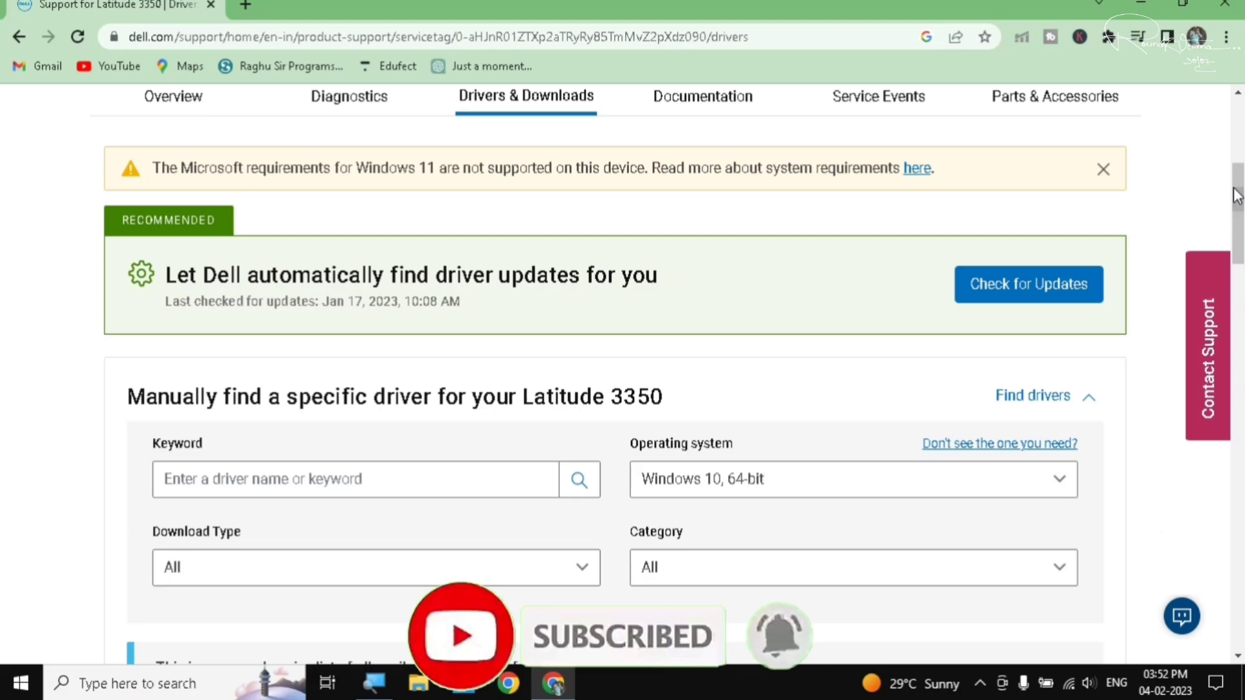
pyautogui.moveTo(1238, 194); pyautogui.dragTo(1239, 326)
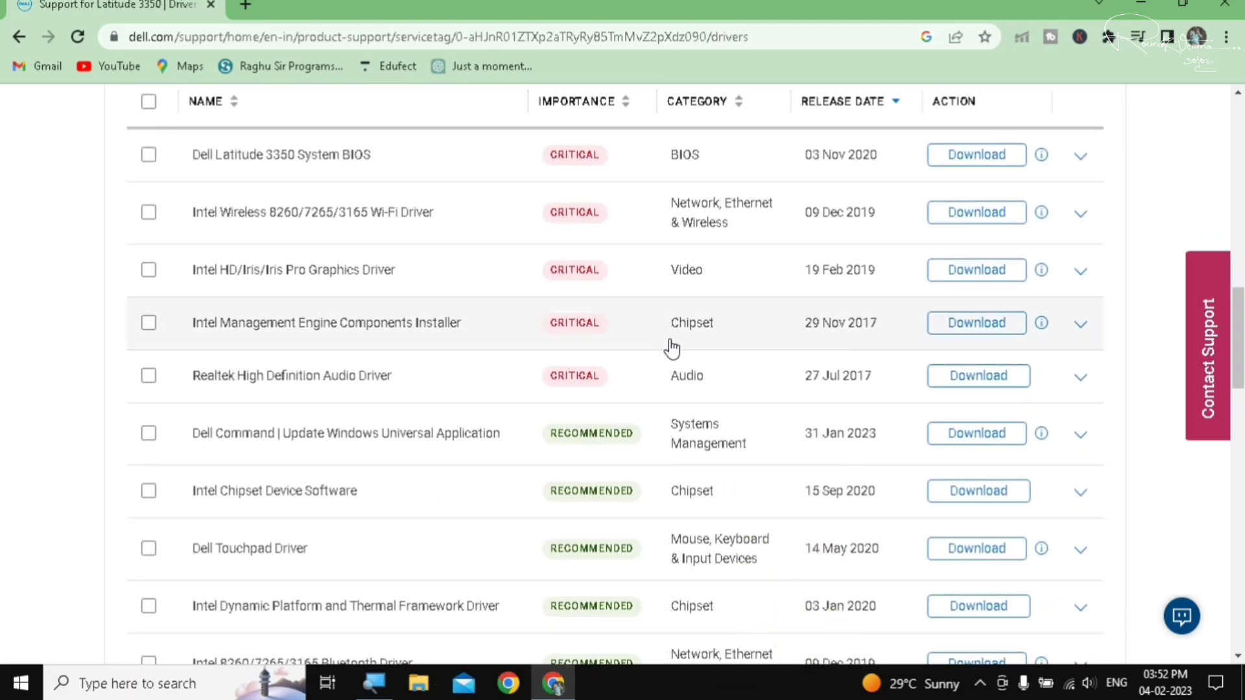